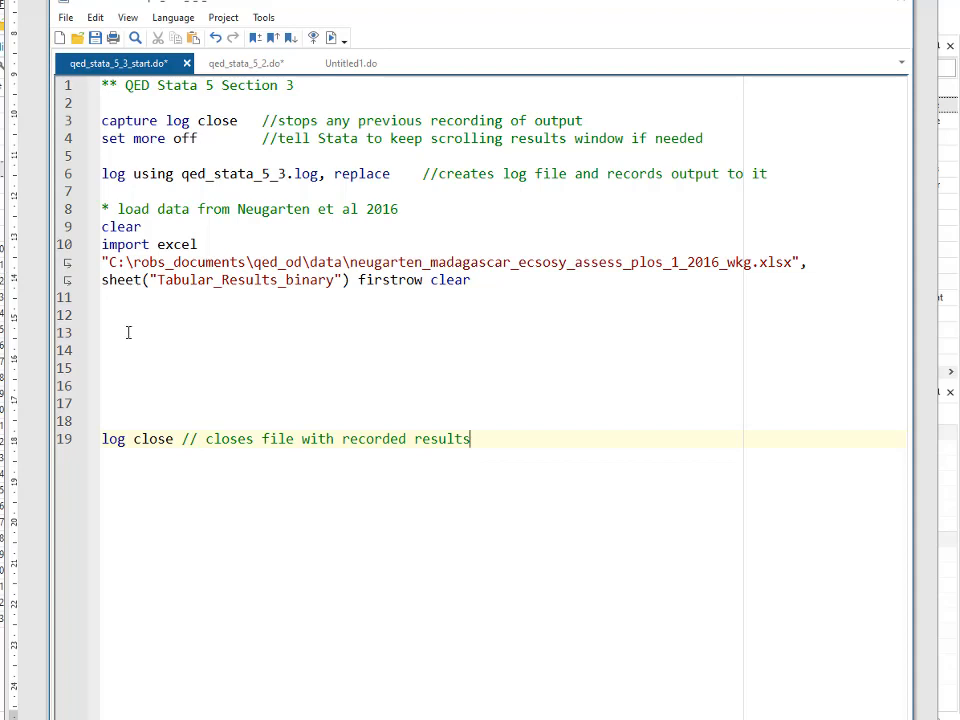
# Add the comment "*label binary variables" on line 12 of the do-file, below the Excel import command.
pyautogui.click(107, 330)
pyautogui.click(114, 315)
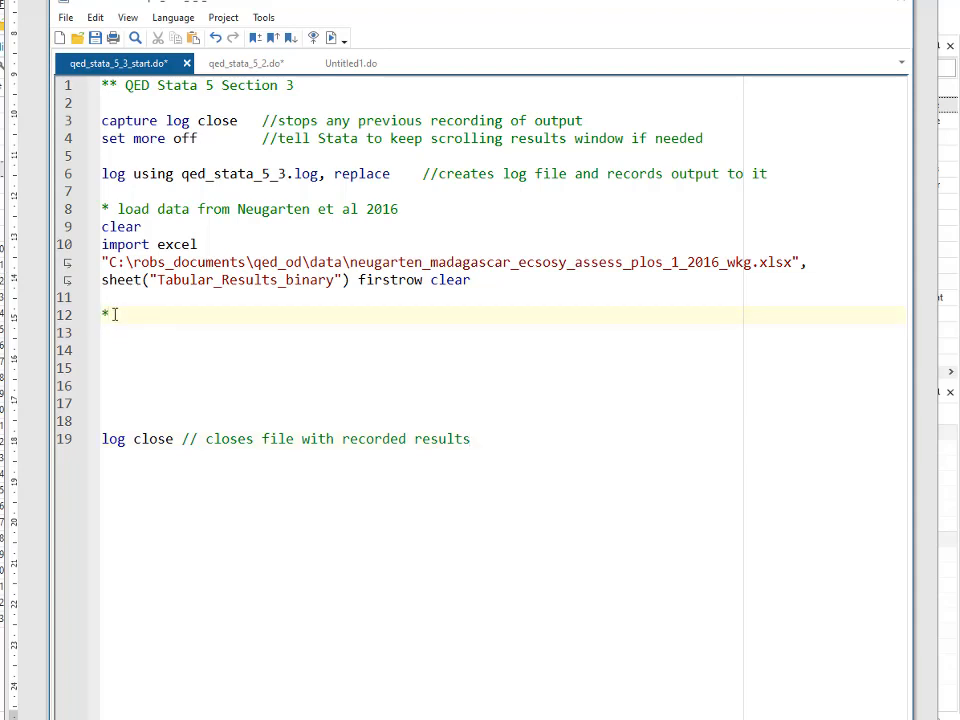
pyautogui.write('*labe')
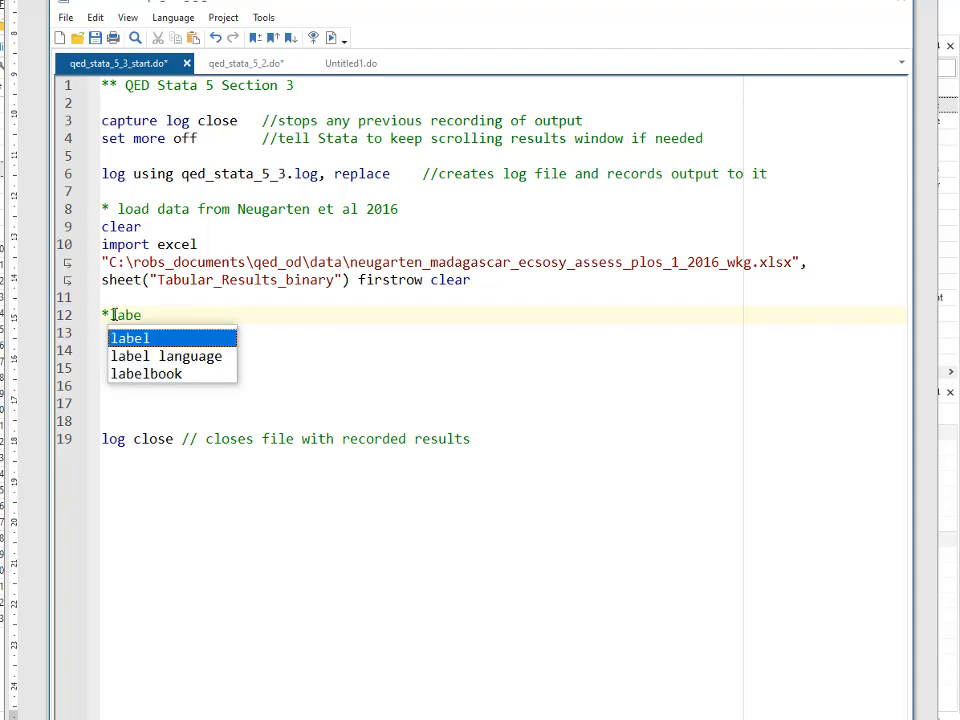
pyautogui.write('l binary va')
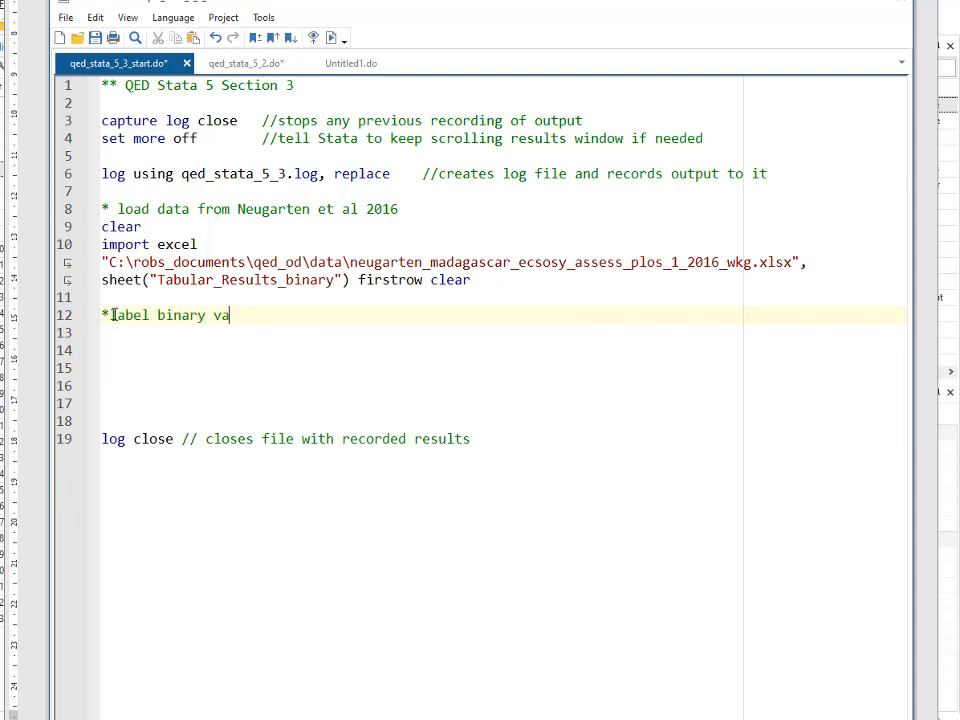
pyautogui.write('riables')
pyautogui.press('Return')
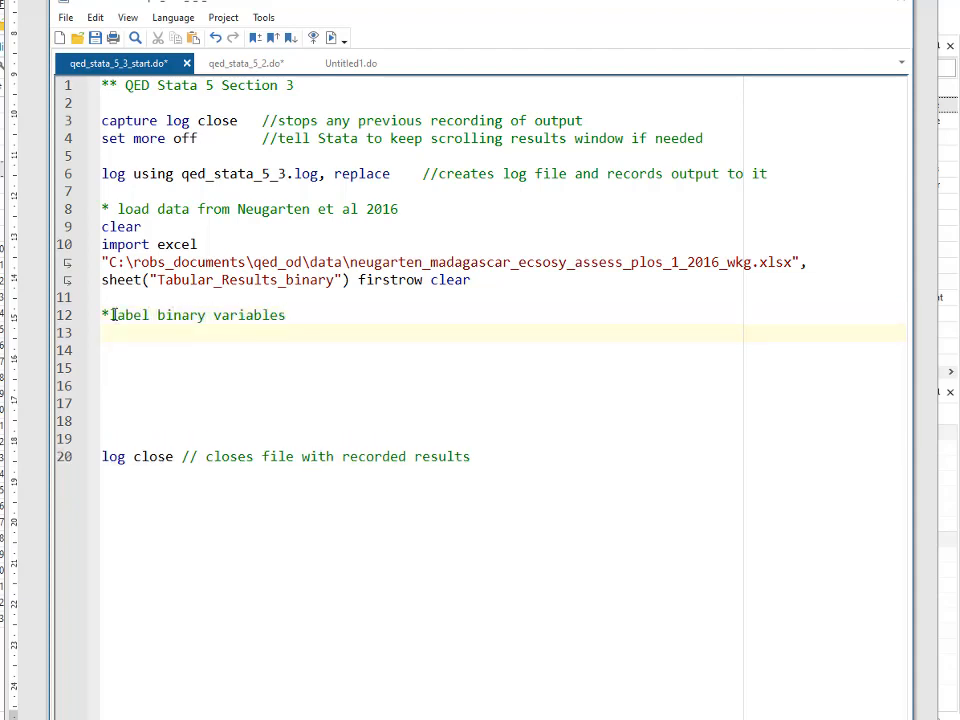
# Add a label define command creating ynlabel with 0 as "no" and 1 as "yes" under the comment.
pyautogui.write('label define yn')
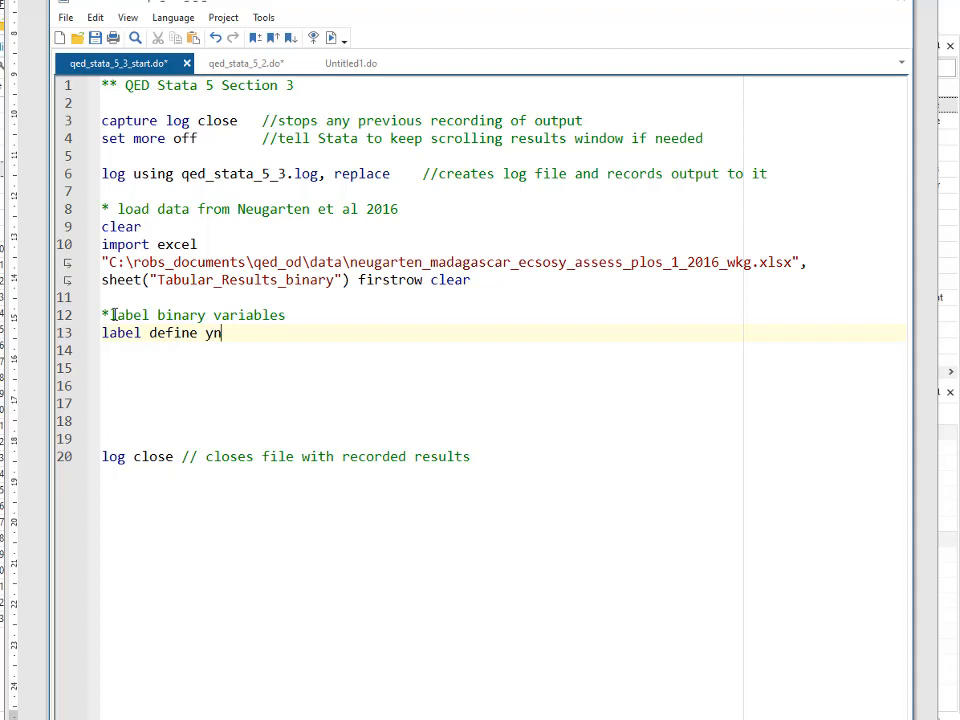
pyautogui.write('label 0 "no" 1 "yes')
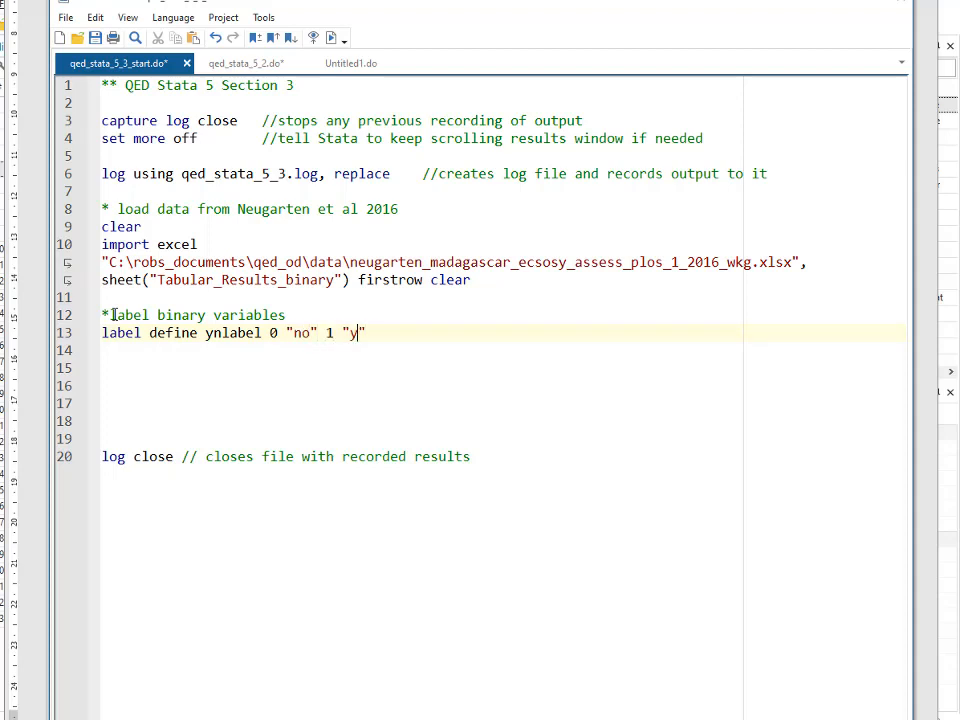
pyautogui.press('Return')
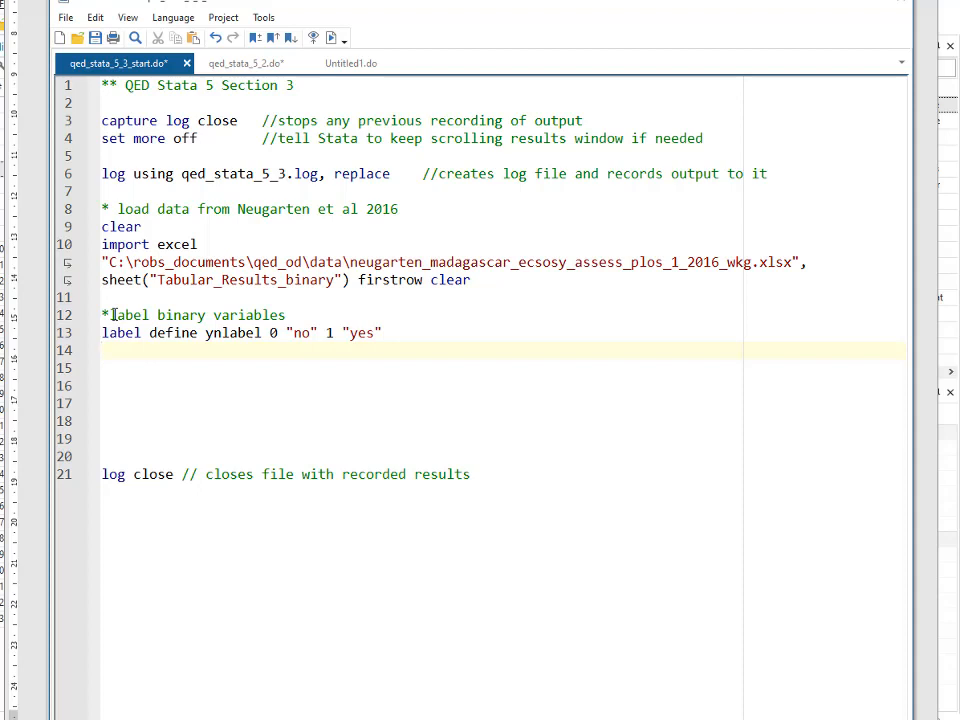
# Start a label values command on the line below the ynlabel definition.
pyautogui.write('label')
pyautogui.press('BackSpace')
pyautogui.write('va')
pyautogui.press('BackSpace')
pyautogui.press('BackSpace')
pyautogui.write('l values')
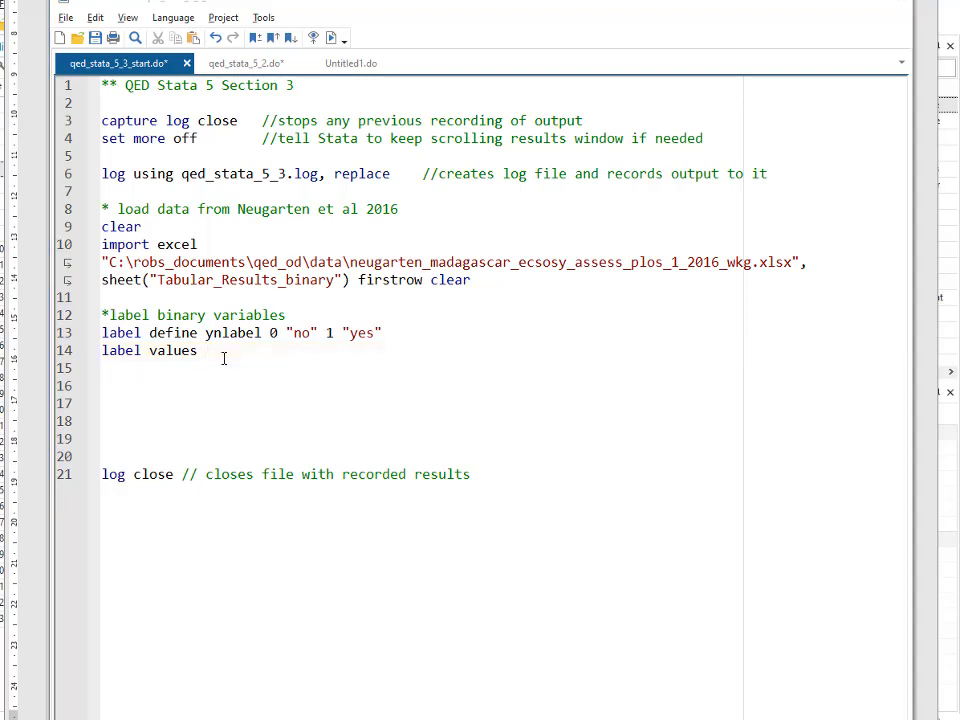
# Show the Tabular_Results_binary sheet in Excel and arrange it below a shortened do-file editor so its column headers are readable.
pyautogui.hotkey('alt', 'Tab')
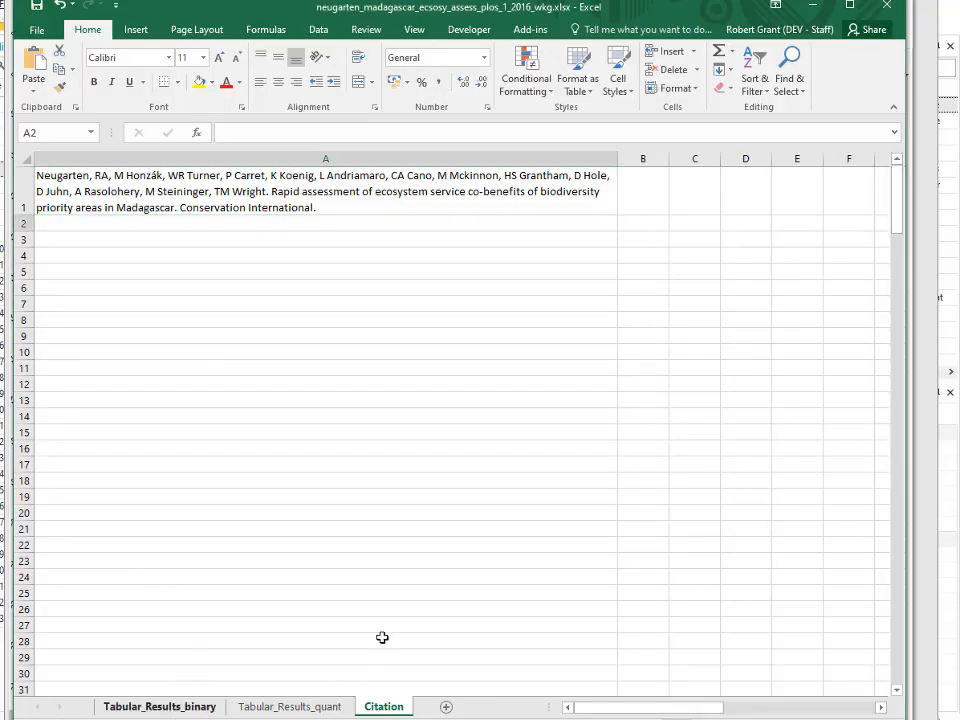
pyautogui.click(178, 708)
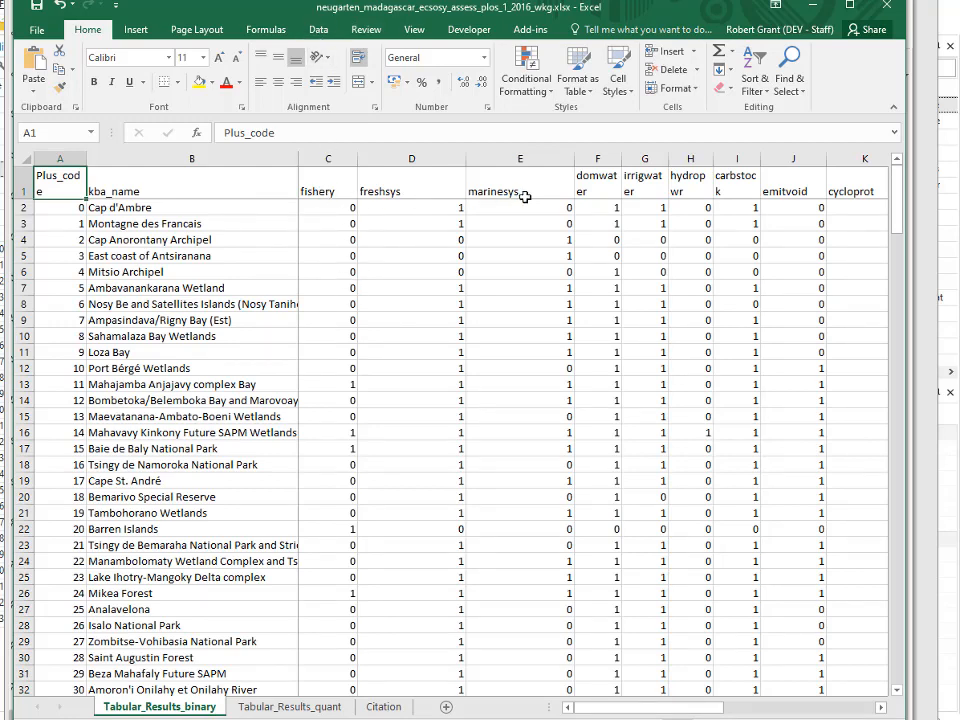
pyautogui.moveTo(331, 10); pyautogui.dragTo(177, 455)
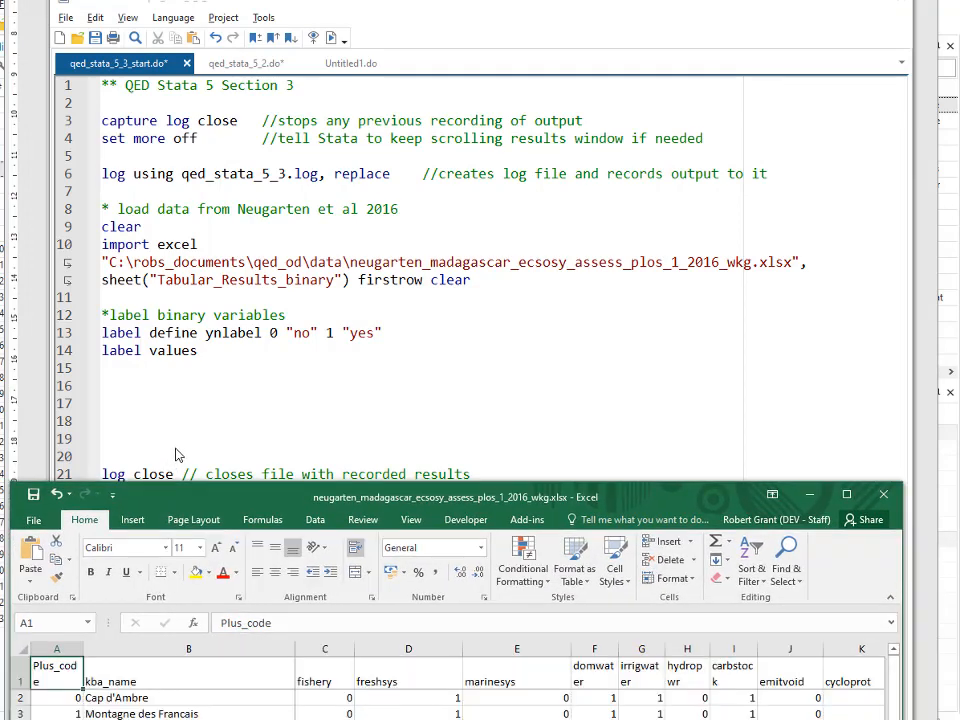
pyautogui.click(343, 11)
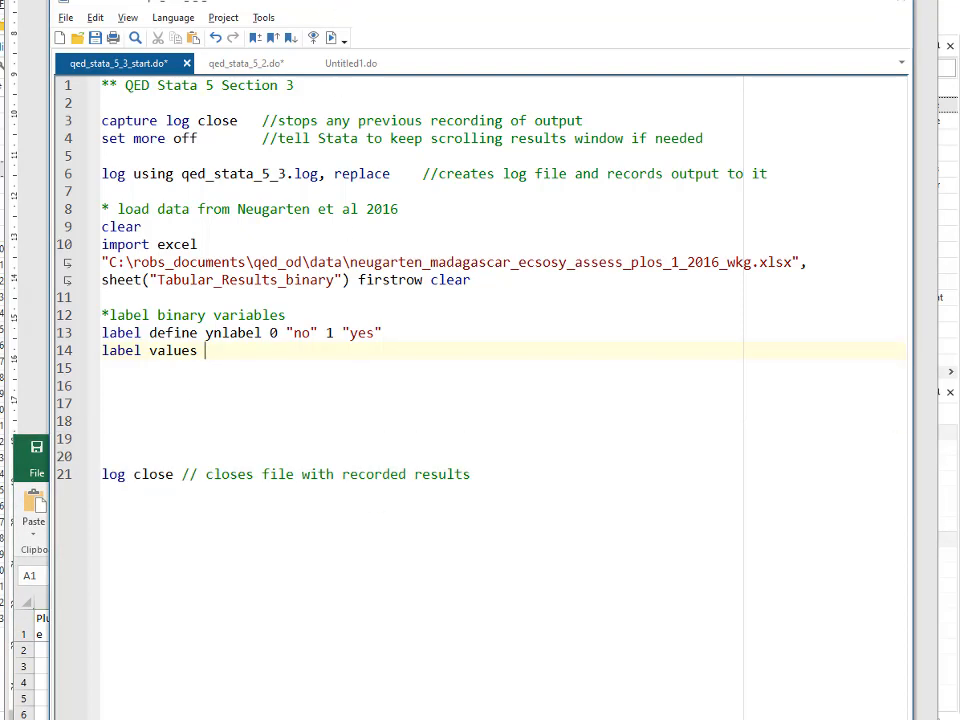
pyautogui.moveTo(376, 714); pyautogui.dragTo(352, 463)
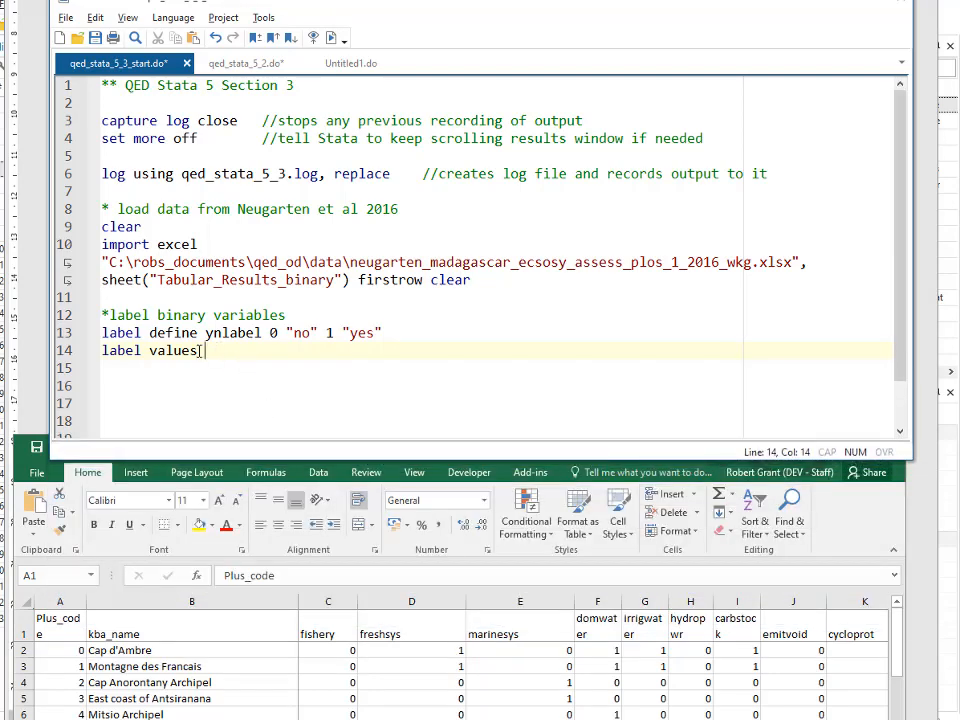
# Add fishery, freshsys, marinesys, domwater, irrigwater, hydropwr, carbstock, emitvoid, cycloprot, floodprot, ecotourdat and cultureval to the label values command.
pyautogui.write('fishery freshsys')
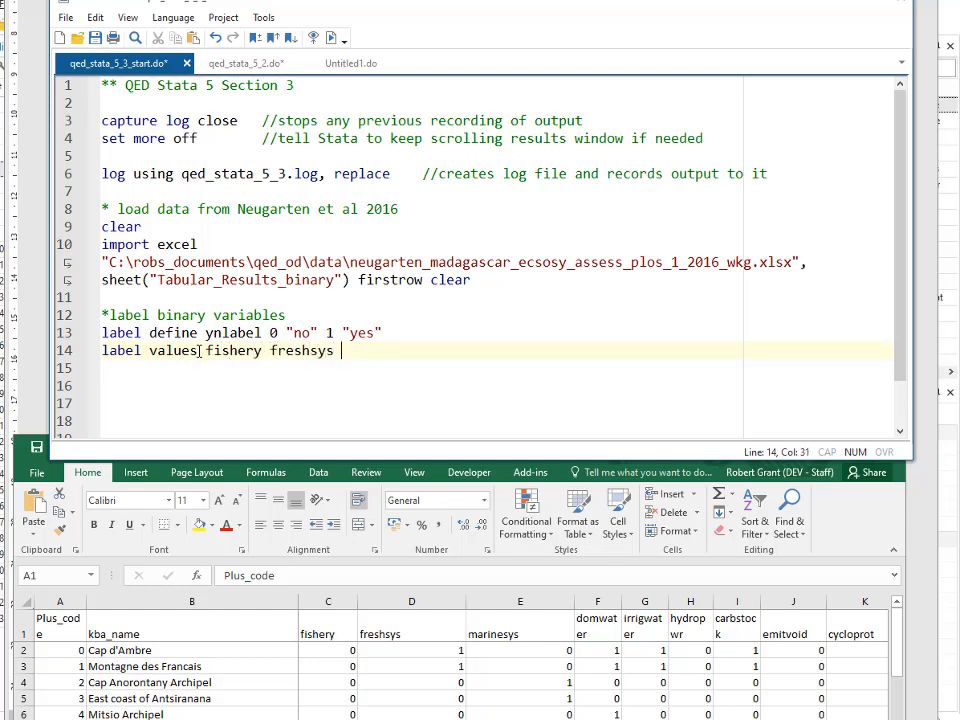
pyautogui.write(' marinesys dom')
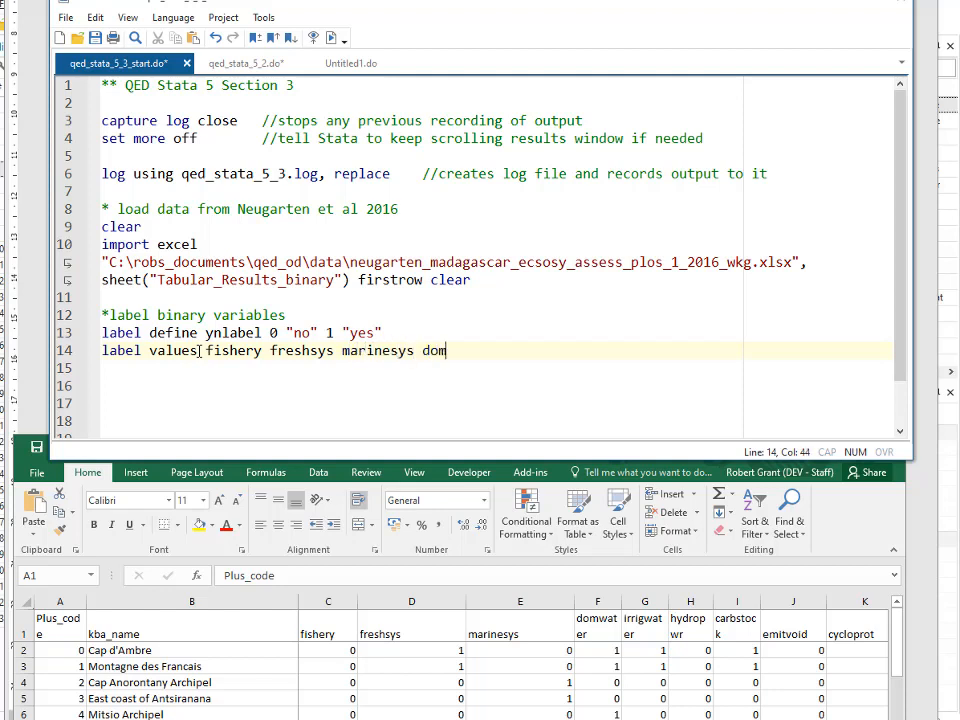
pyautogui.write('water irrig')
pyautogui.press('BackSpace')
pyautogui.press('BackSpace')
pyautogui.write('rigwat')
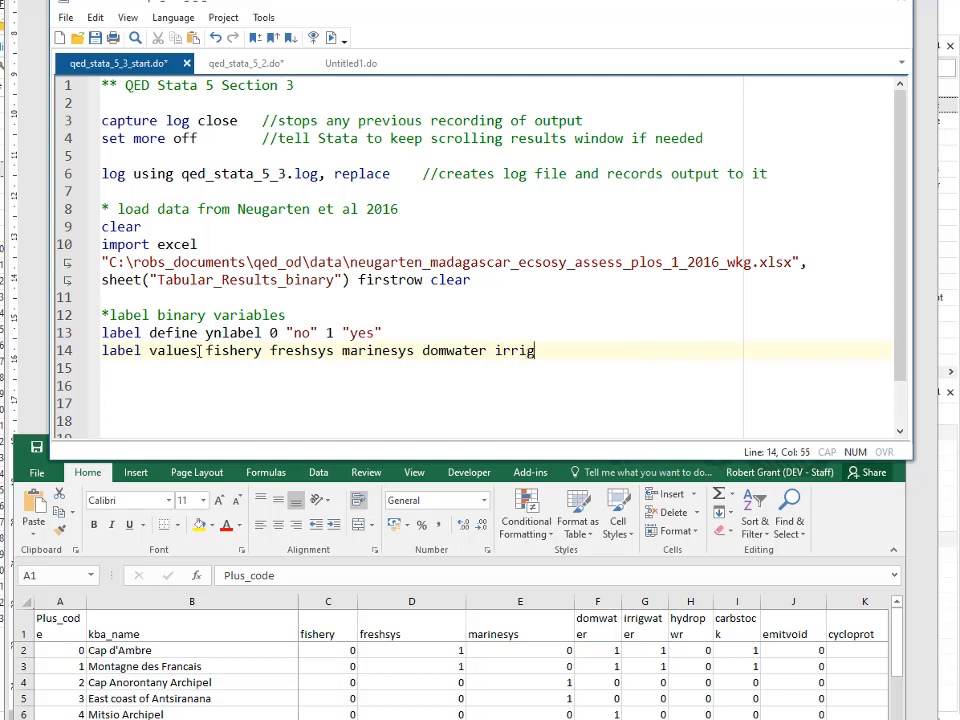
pyautogui.write('er')
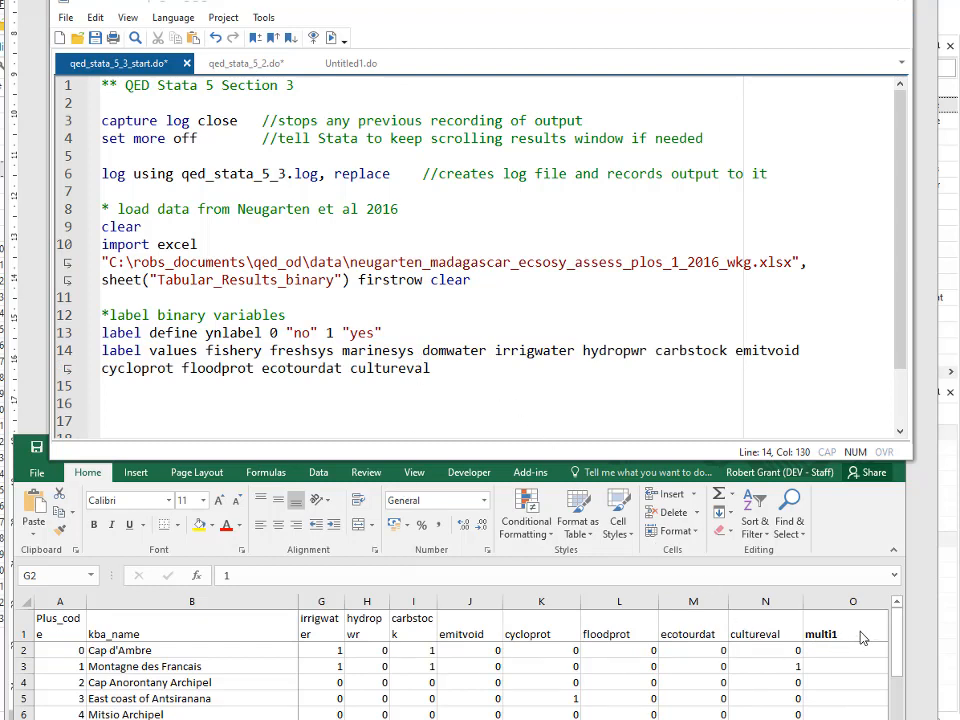
# Finish the label values command with ynlabel as the value label for the listed variables.
pyautogui.click(433, 368)
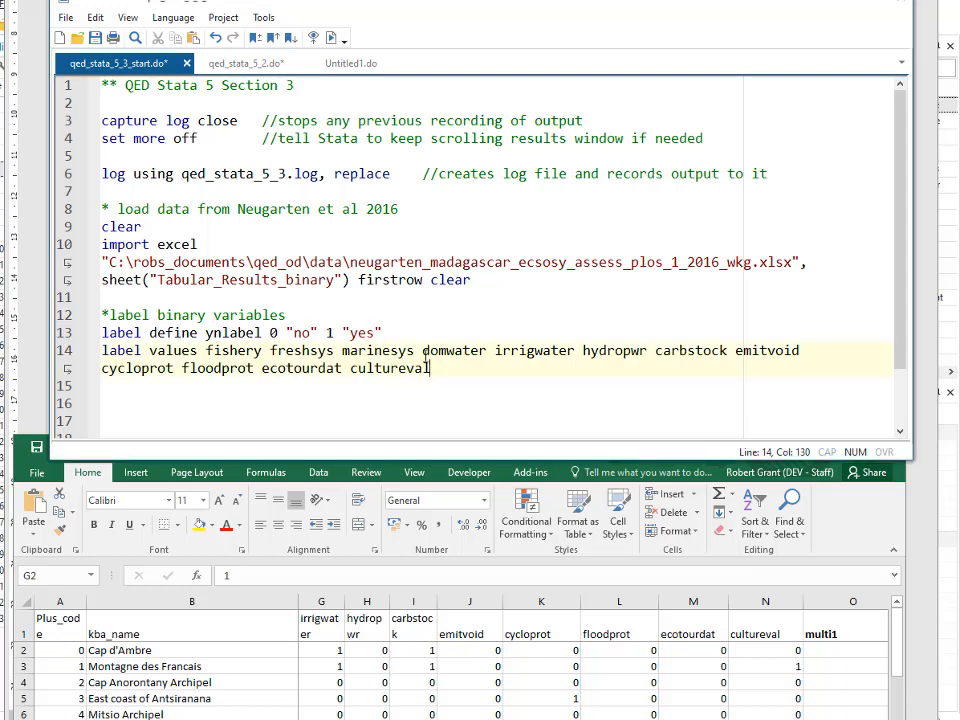
pyautogui.write('yn')
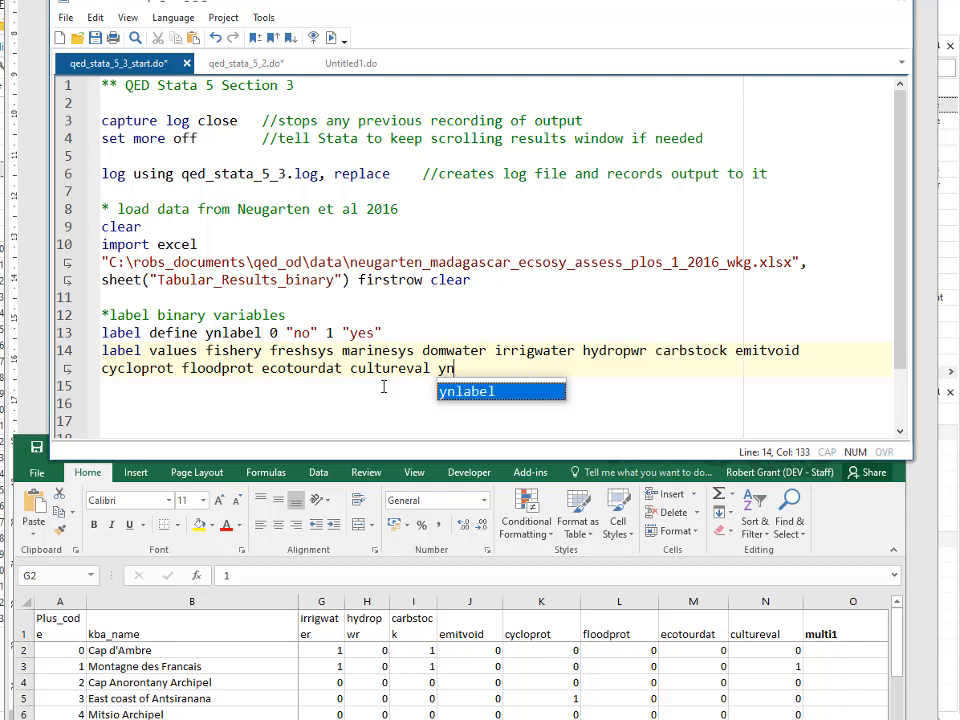
pyautogui.write('label')
pyautogui.press('Escape')
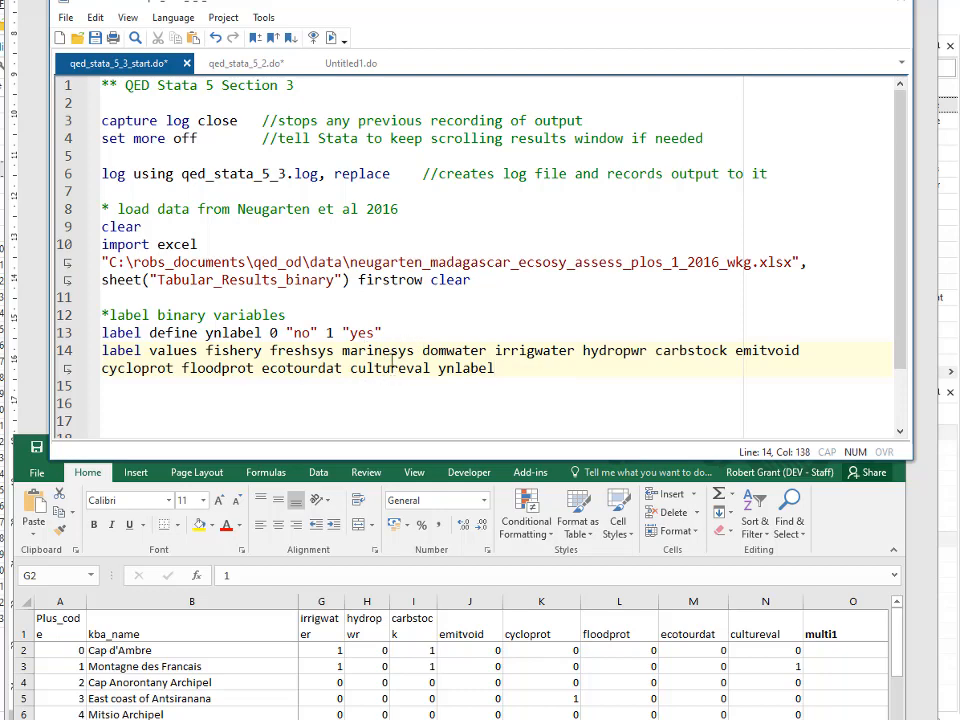
# Run only the binary variable labelling section of the do-file, from its comment through the label values command.
pyautogui.moveTo(366, 351); pyautogui.dragTo(374, 368)
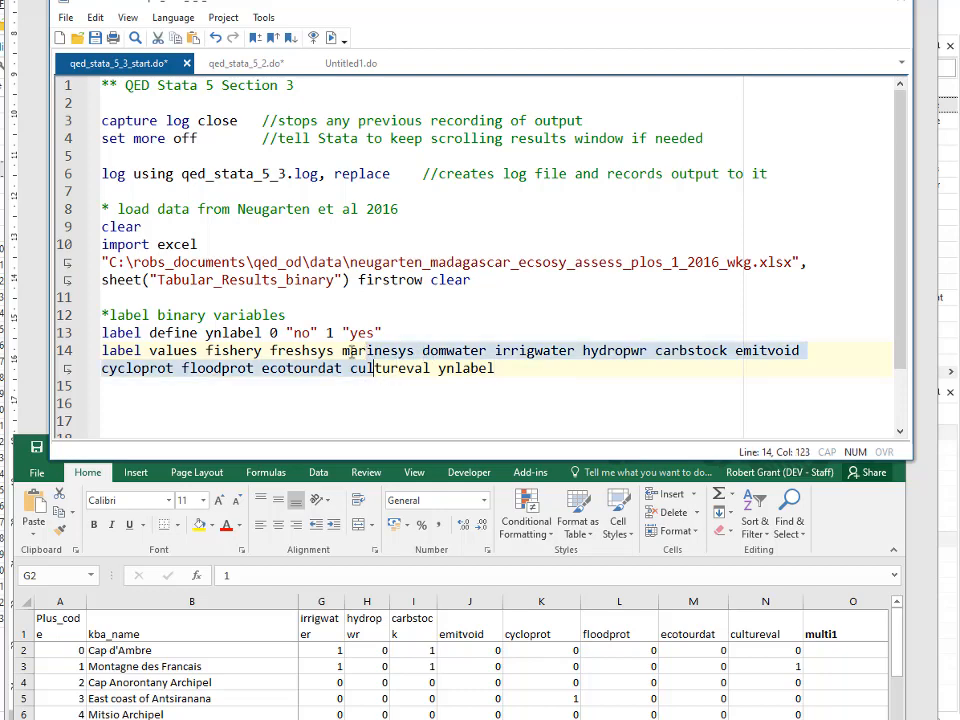
pyautogui.click(201, 312)
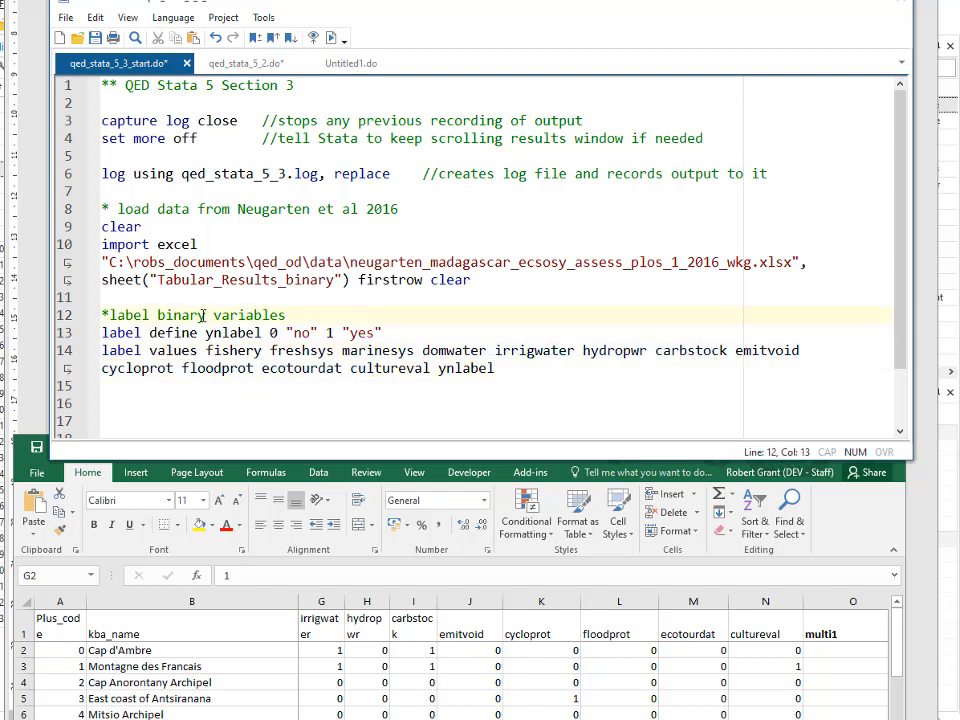
pyautogui.moveTo(205, 315); pyautogui.dragTo(256, 368)
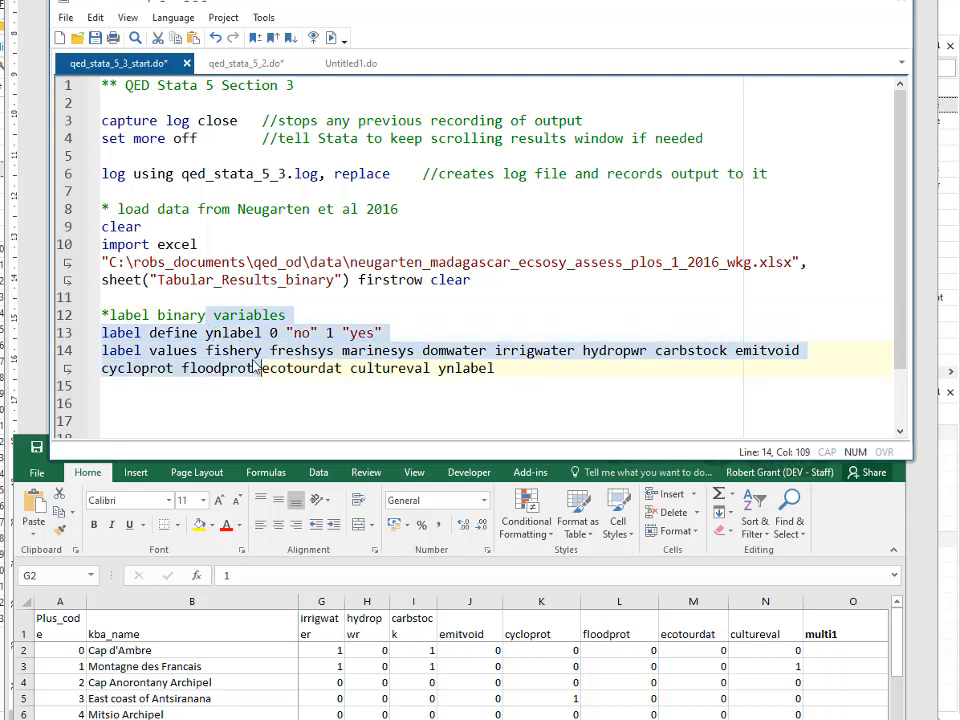
pyautogui.hotkey('ctrl', 'd')
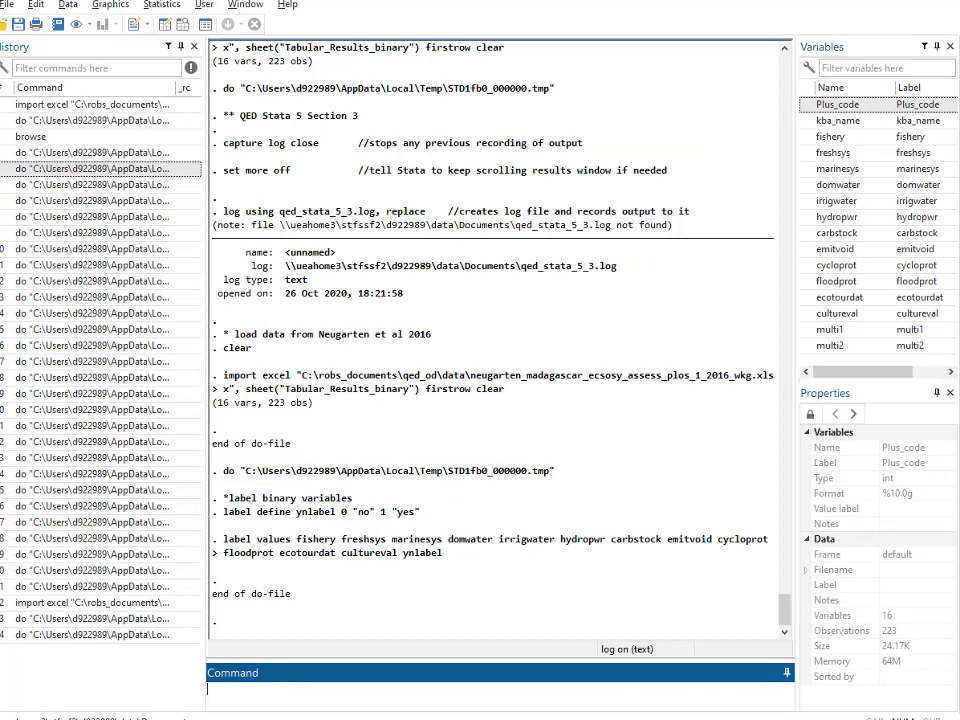
# Switch to the data browser and check the value labels of the binary variables.
pyautogui.hotkey('alt', 'Tab')
pyautogui.hotkey('alt', 'Tab')
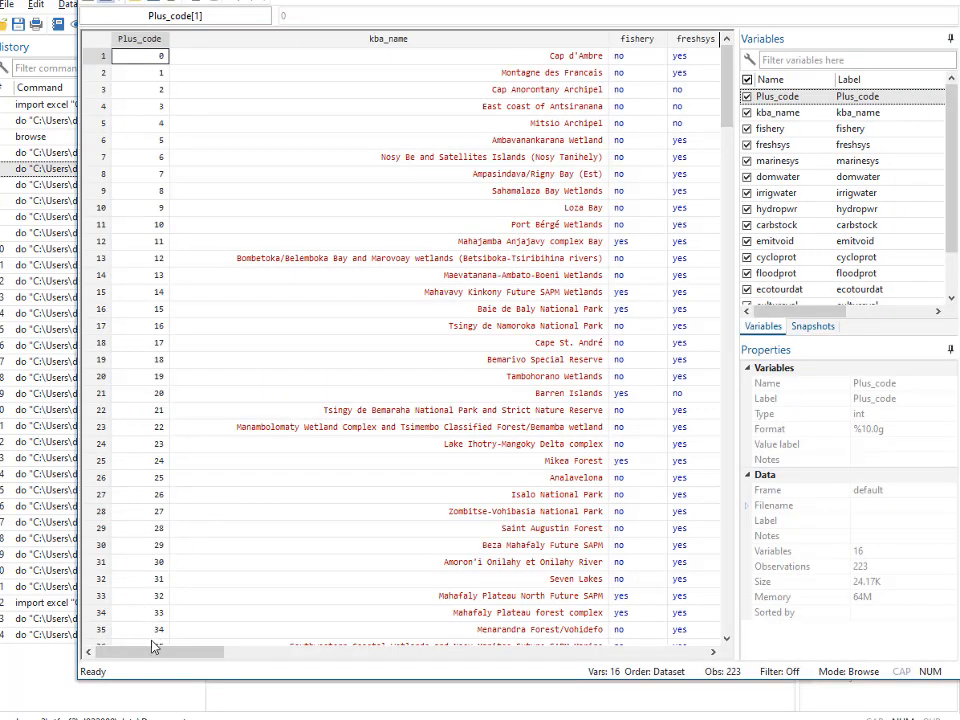
pyautogui.moveTo(158, 653)
pyautogui.mouseDown()
pyautogui.moveTo(390, 651)
pyautogui.moveTo(150, 649)
pyautogui.mouseUp()
# Read question 12 in the exercise document and compare the irrigwater and emitvoid columns in the data browser.
pyautogui.hotkey('alt', 'Tab')
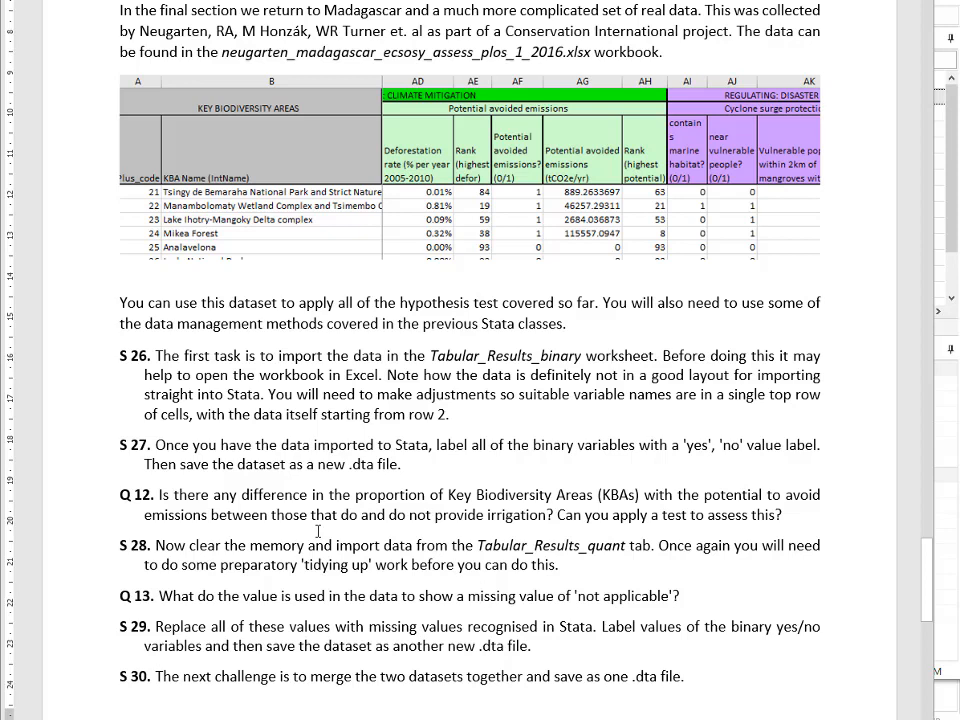
pyautogui.hotkey('alt', 'Tab')
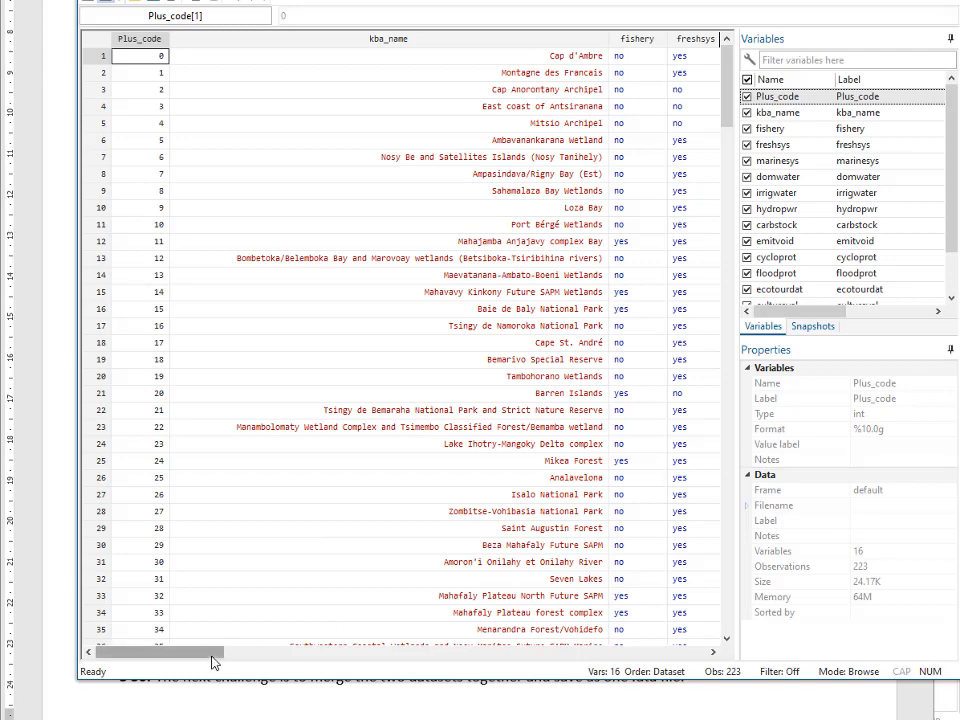
pyautogui.moveTo(204, 654); pyautogui.dragTo(272, 647)
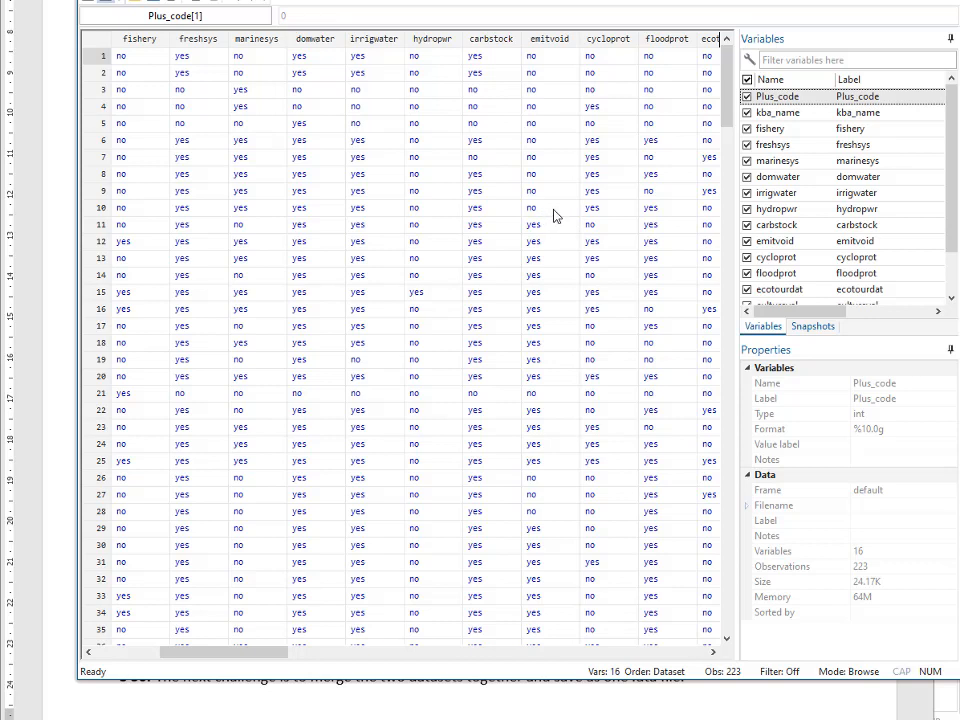
pyautogui.moveTo(260, 660)
pyautogui.mouseDown()
pyautogui.moveTo(333, 656)
pyautogui.moveTo(253, 656)
pyautogui.mouseUp()
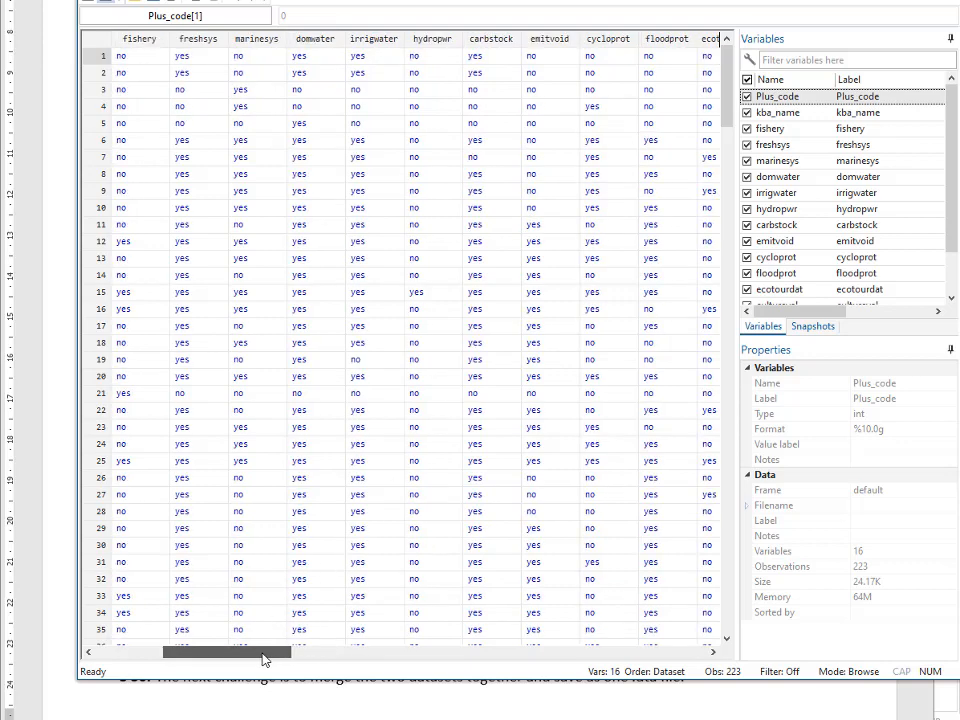
pyautogui.click(369, 91)
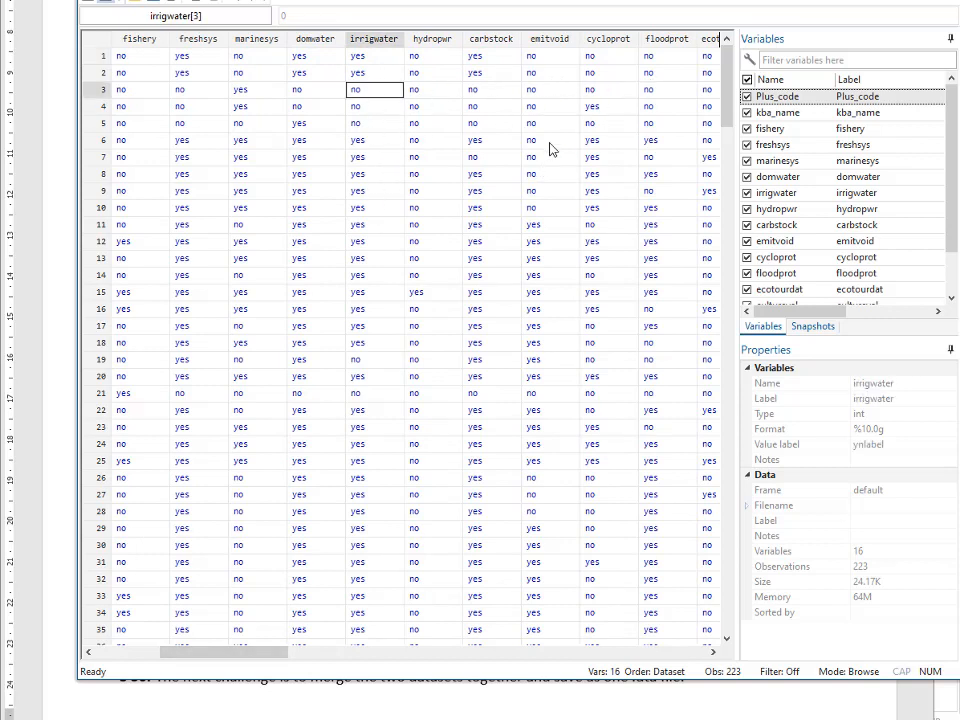
pyautogui.click(553, 90)
pyautogui.click(378, 92)
pyautogui.click(553, 91)
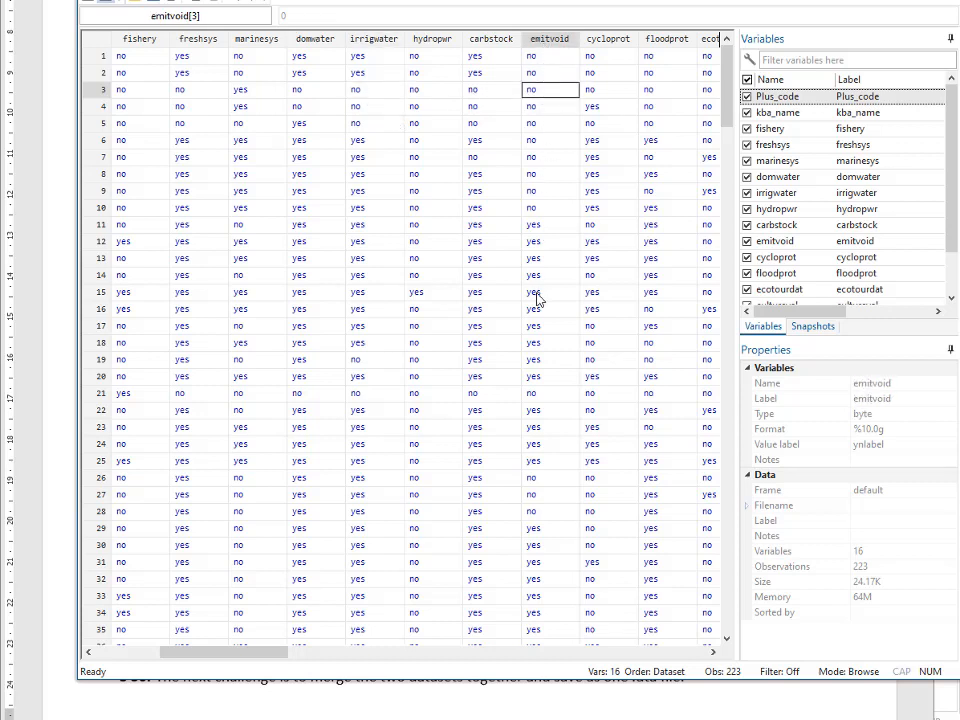
pyautogui.click(370, 92)
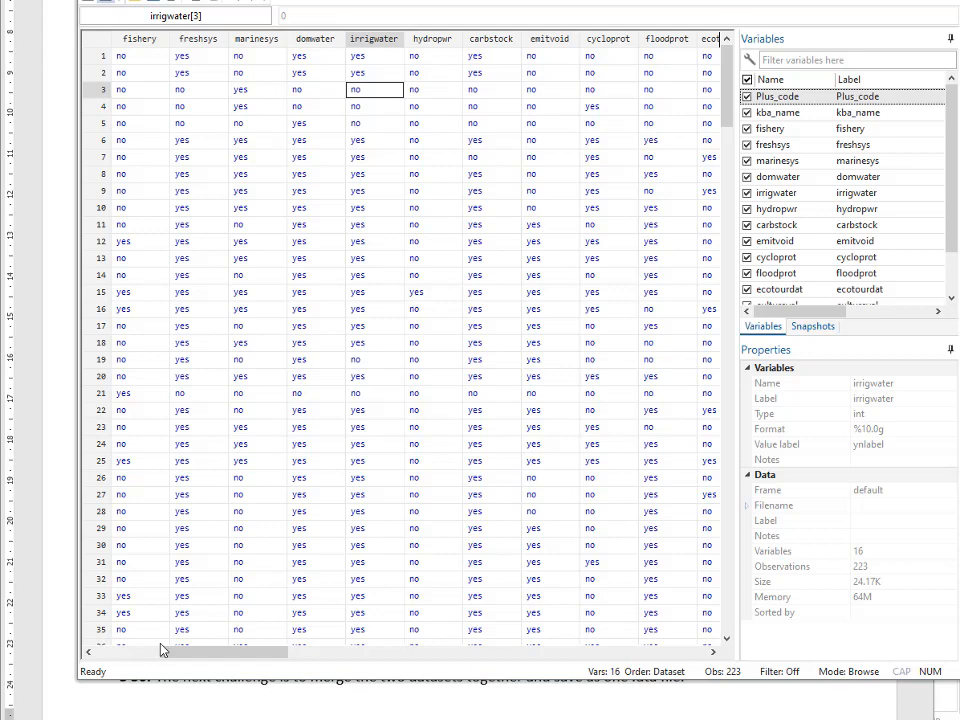
# Return to the do-file and start a prtest command for emitvoid on line 16, below the labelling section.
pyautogui.hotkey('alt', 'Tab')
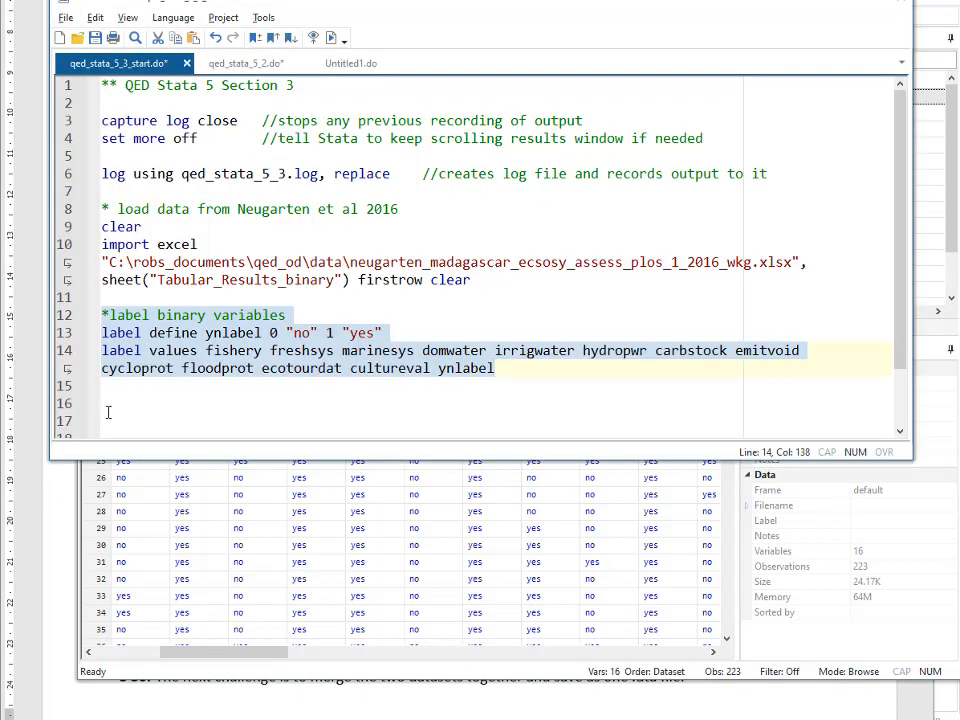
pyautogui.click(120, 405)
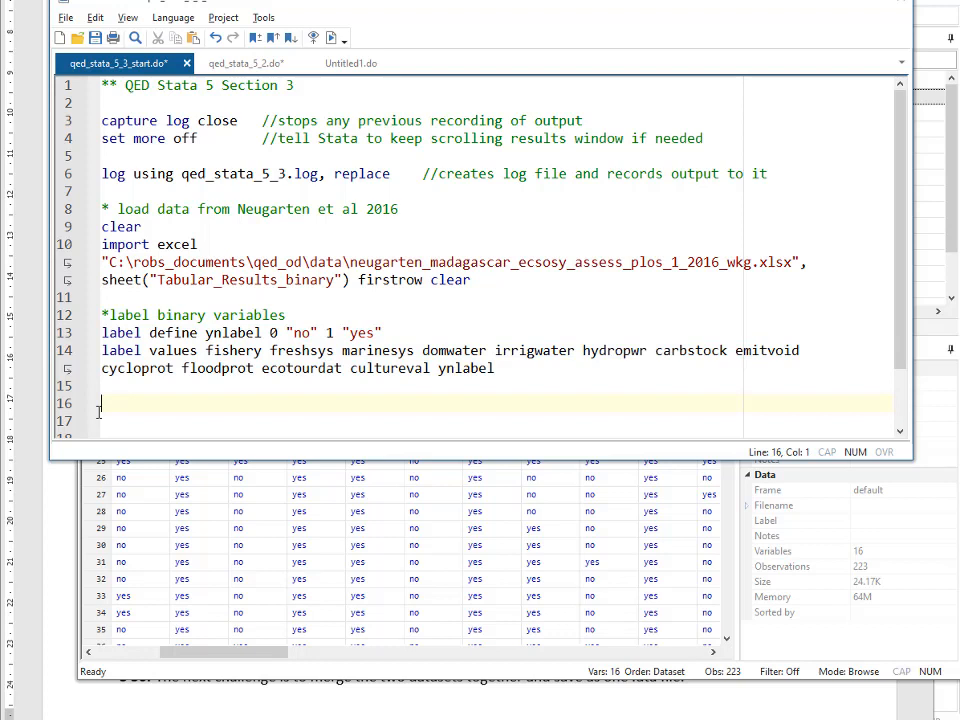
pyautogui.write('pr')
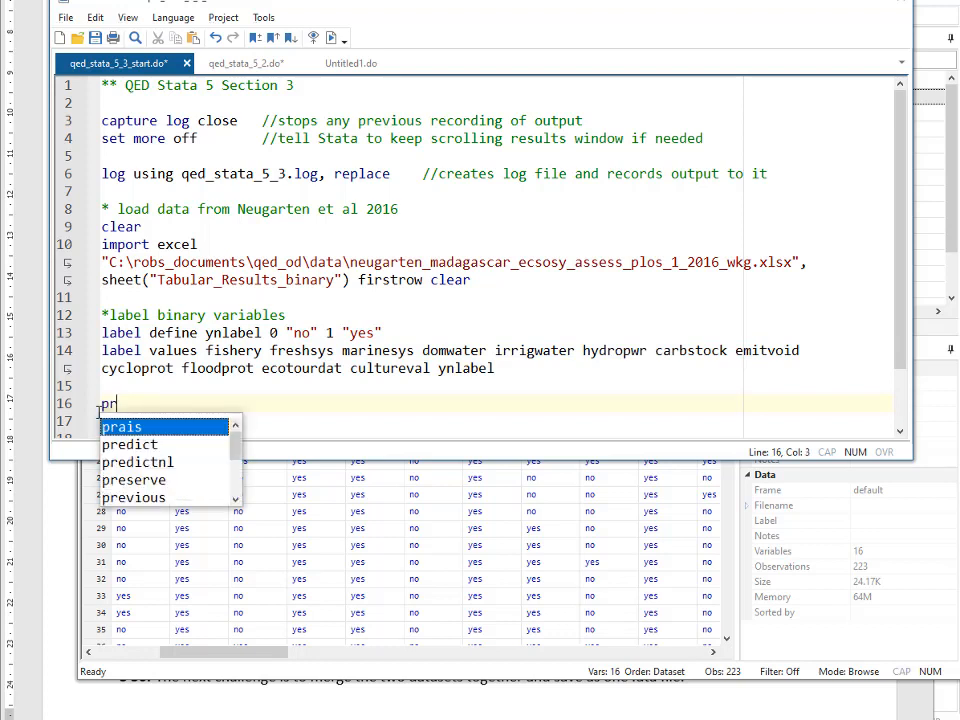
pyautogui.write('test ')
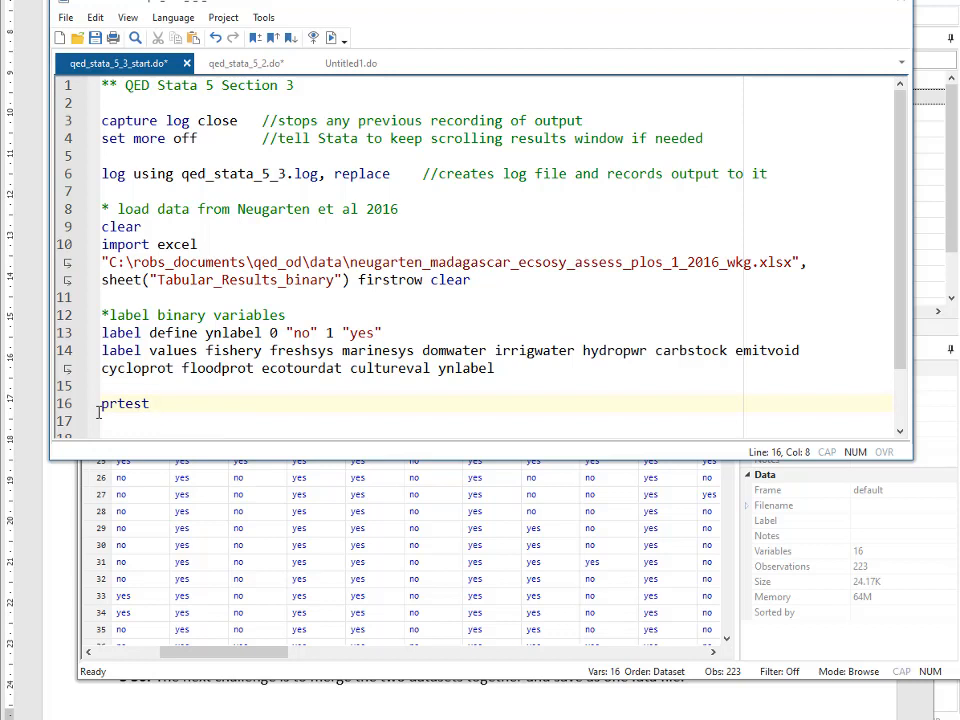
pyautogui.write('em')
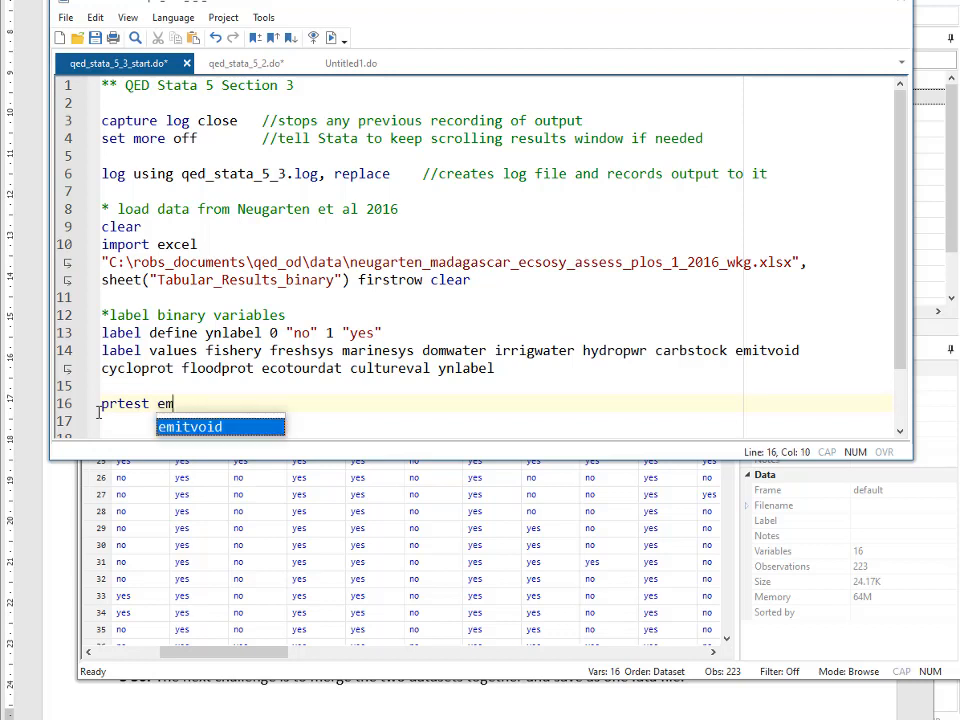
pyautogui.write('ti')
pyautogui.press('BackSpace')
pyautogui.press('BackSpace')
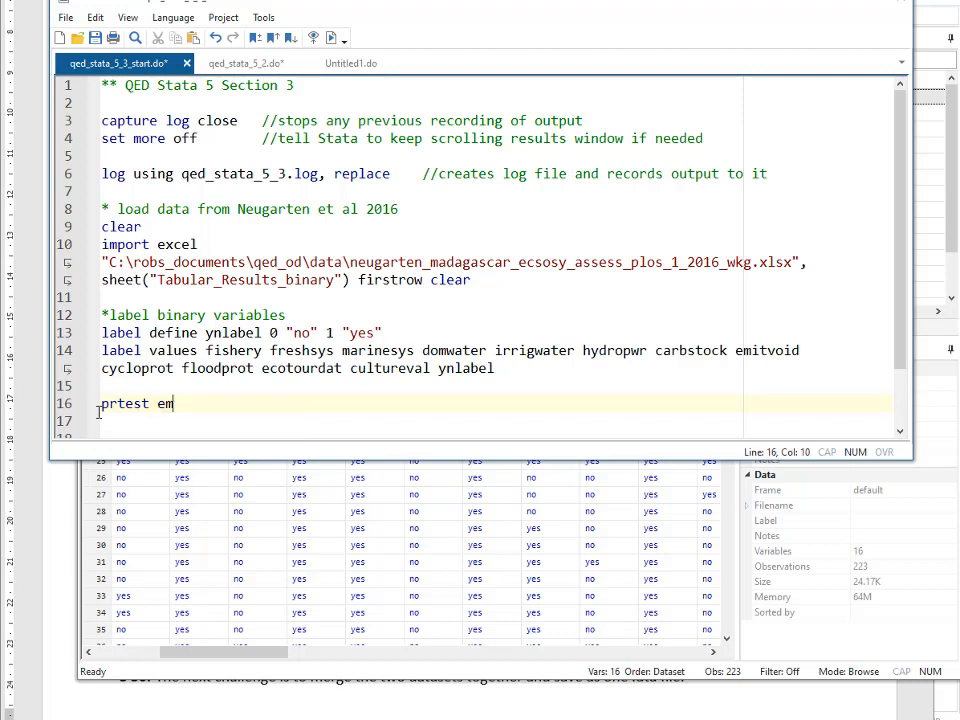
pyautogui.write('i')
pyautogui.press('Return')
# Complete the prtest command with by(irrigwater) and add the trailing comment "//is emitvoid% related to irrigwater?".
pyautogui.write(', by(')
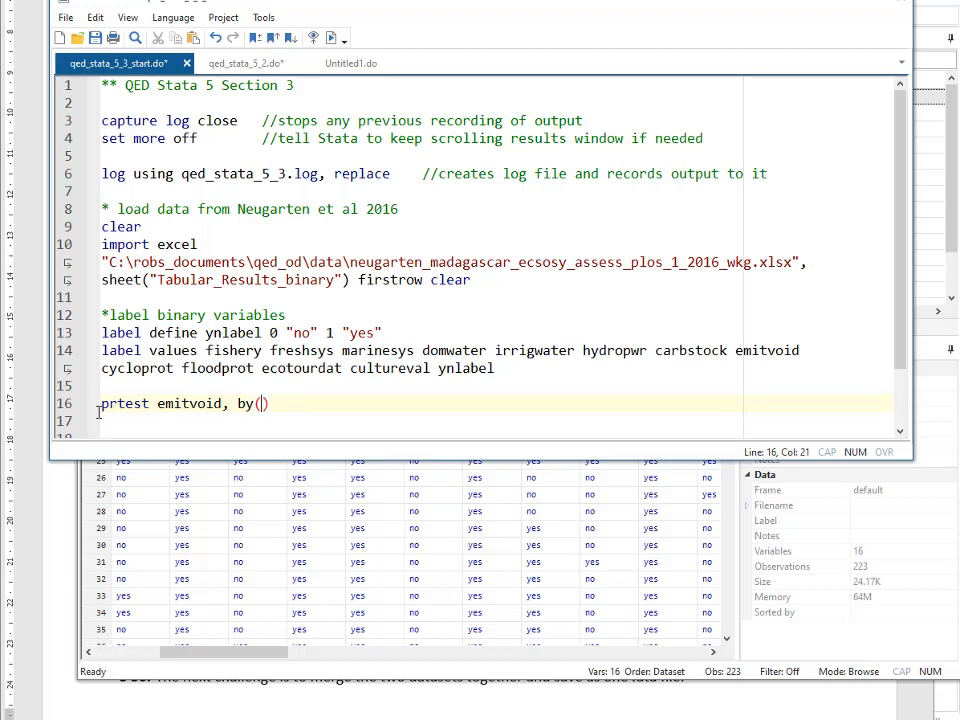
pyautogui.write('irrigwater')
pyautogui.press('Return')
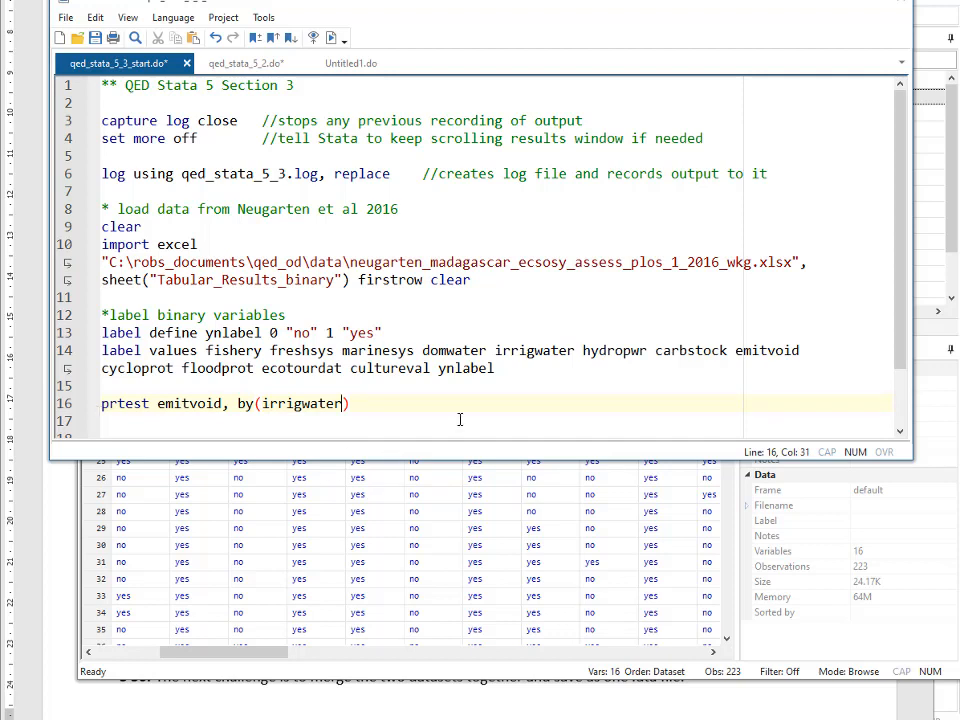
pyautogui.click(404, 409)
pyautogui.write('//is emitvoid% related to irrigwater?')
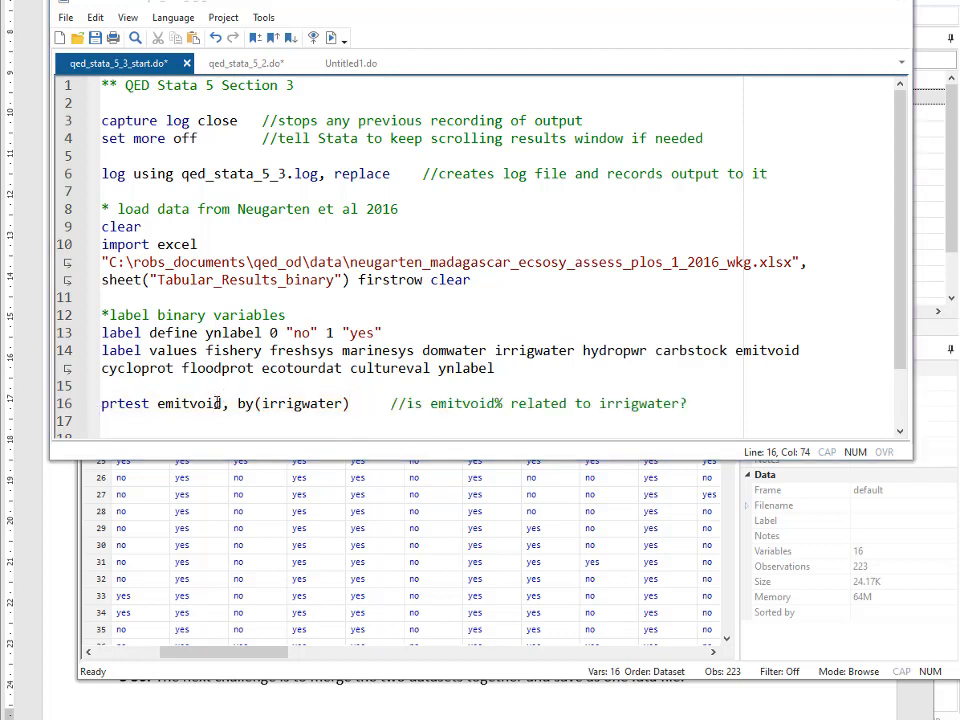
# Run only the prtest line of the do-file.
pyautogui.moveTo(222, 412); pyautogui.dragTo(268, 417)
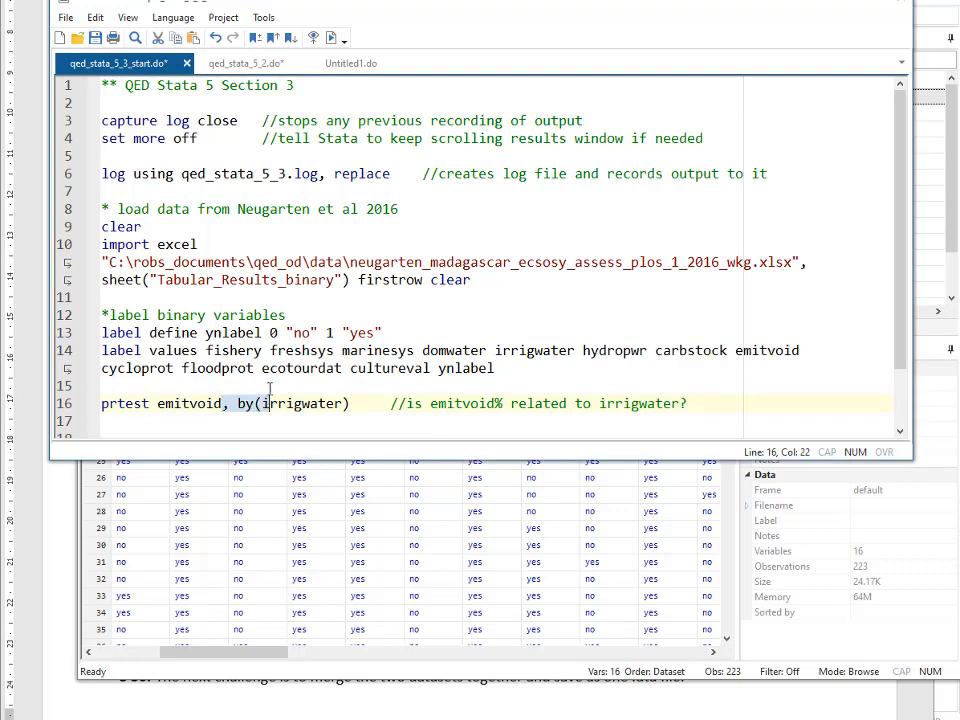
pyautogui.press('End')
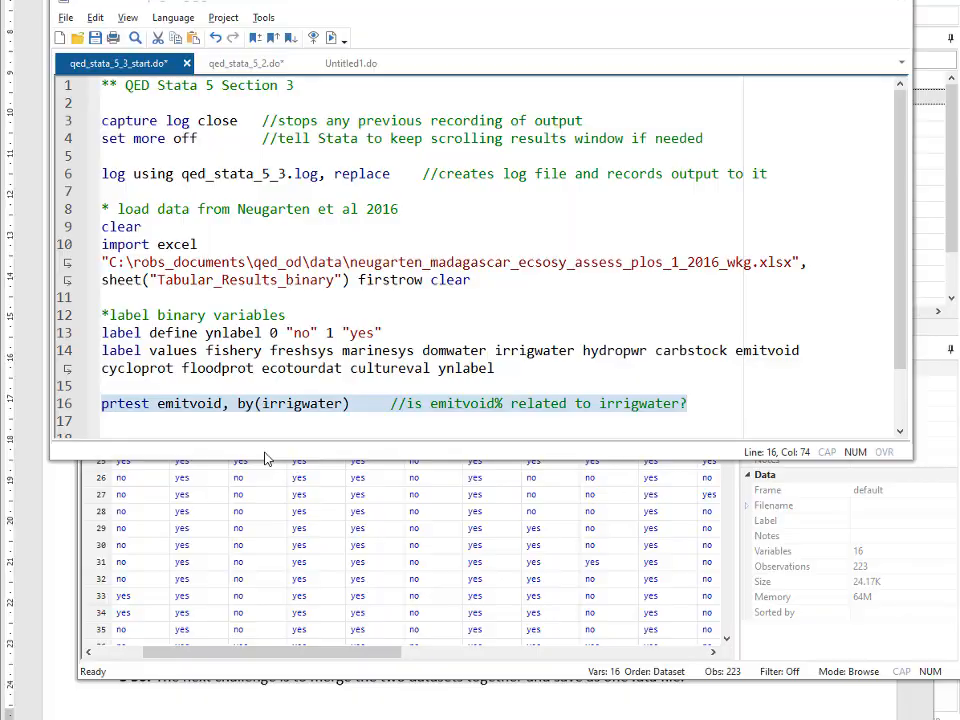
pyautogui.hotkey('ctrl', 'd')
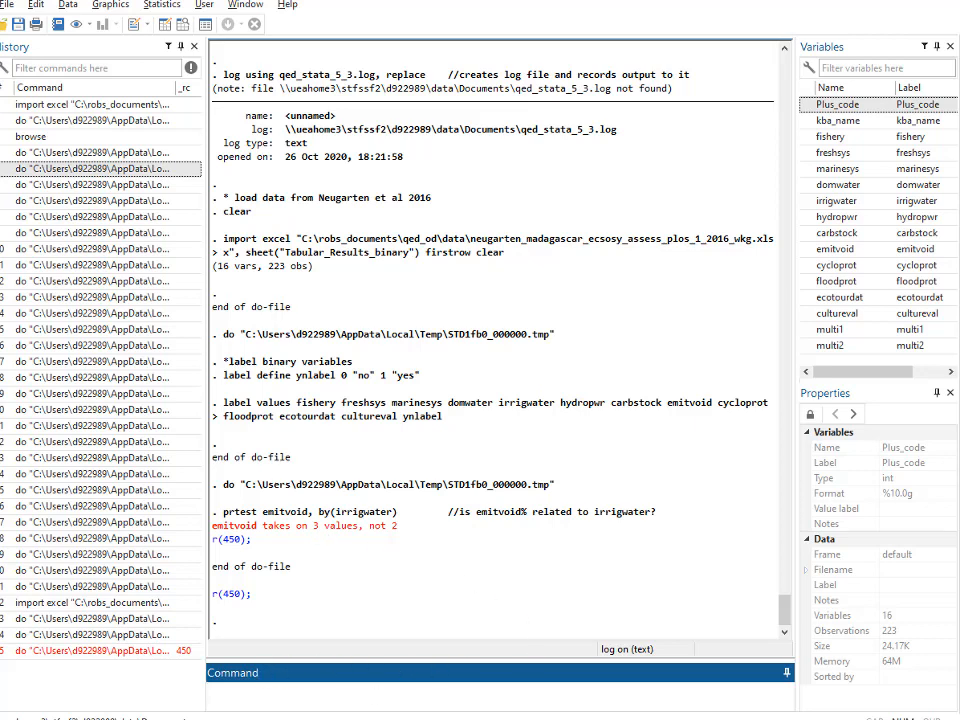
# Inspect the last observations in the data browser for values that do not belong to the binary variables.
pyautogui.hotkey('alt', 'Tab')
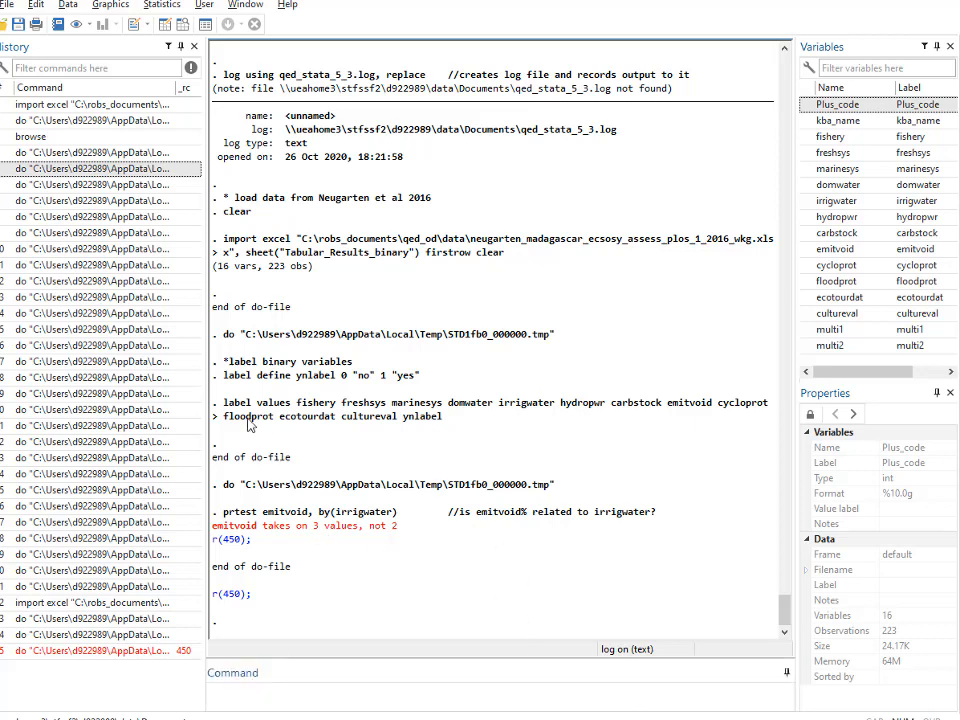
pyautogui.hotkey('alt', 'Tab')
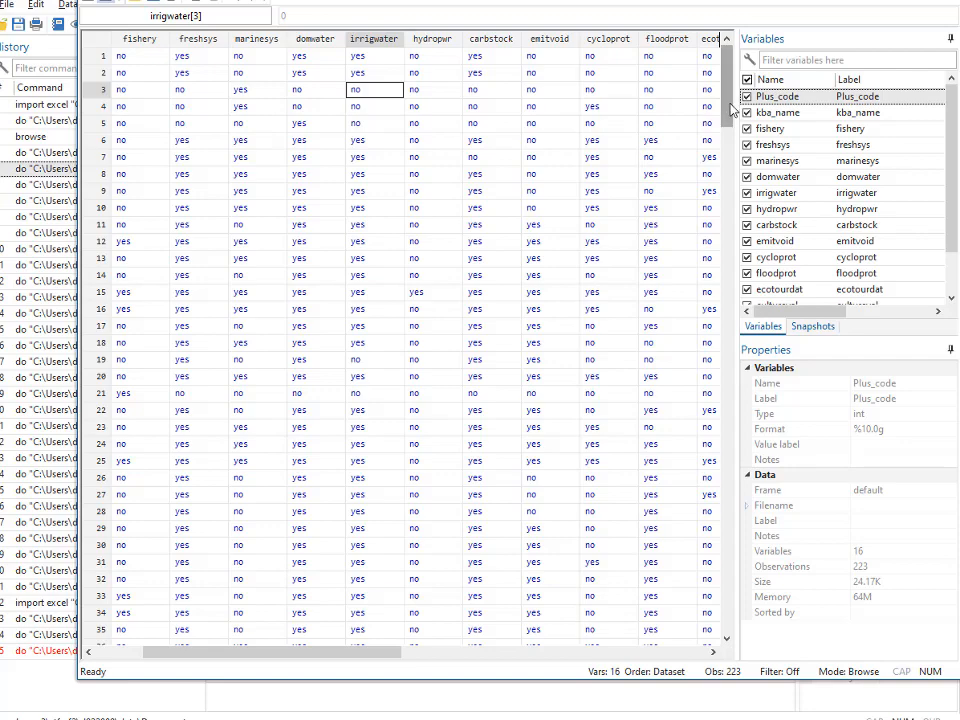
pyautogui.moveTo(731, 112); pyautogui.dragTo(734, 558)
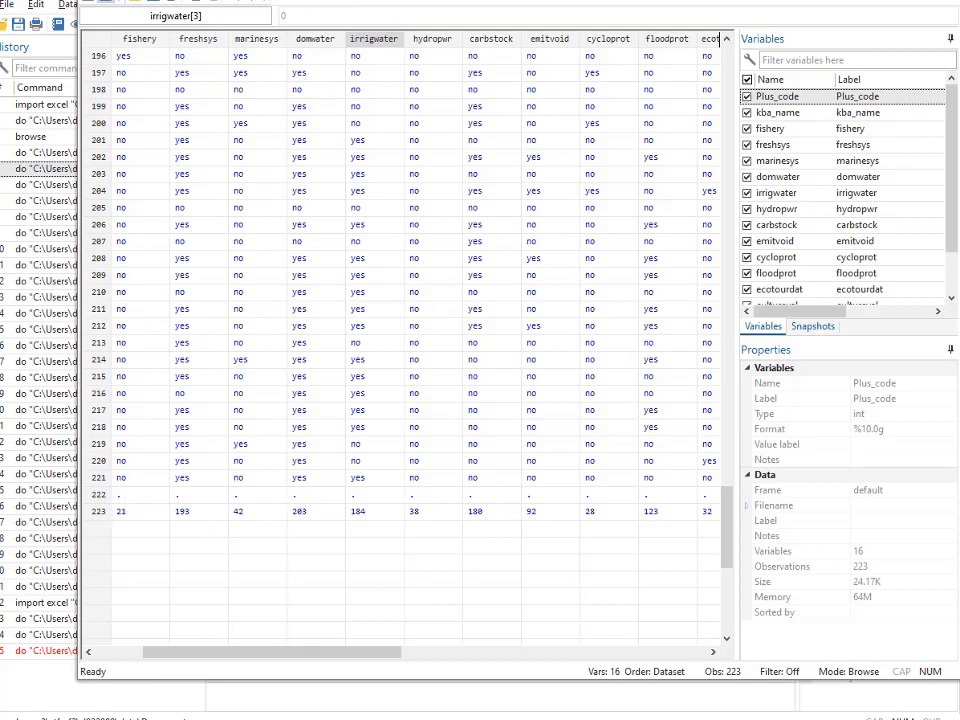
# Switch to the source workbook in Excel and delete blank row 223 and TOTAL row 224 from the Tabular_Results_binary sheet.
pyautogui.hotkey('alt', 'Tab')
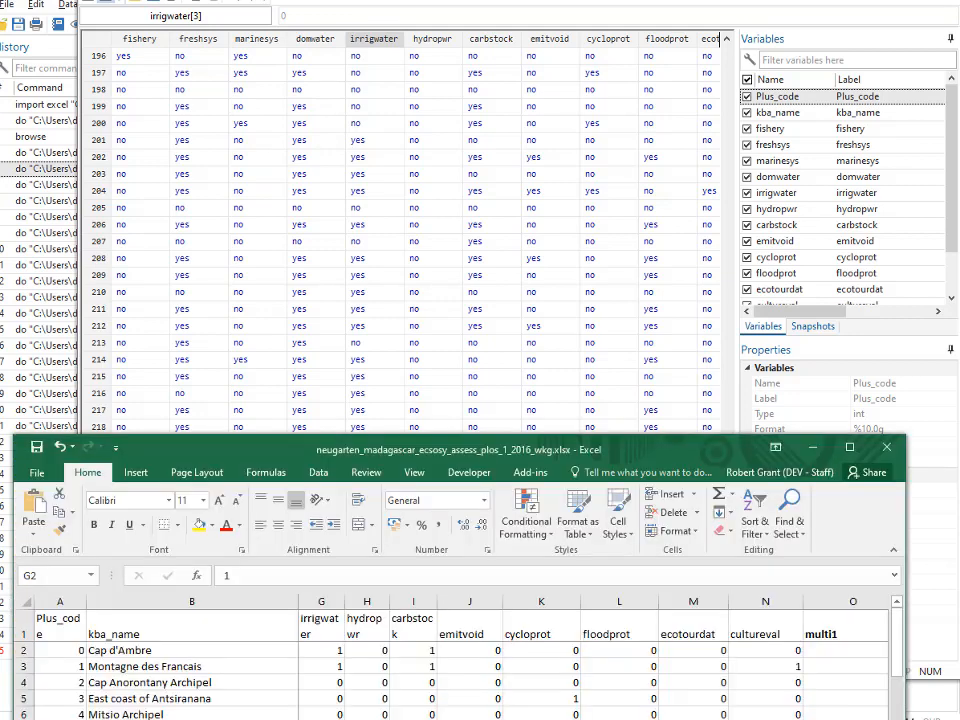
pyautogui.moveTo(295, 450); pyautogui.dragTo(248, 0)
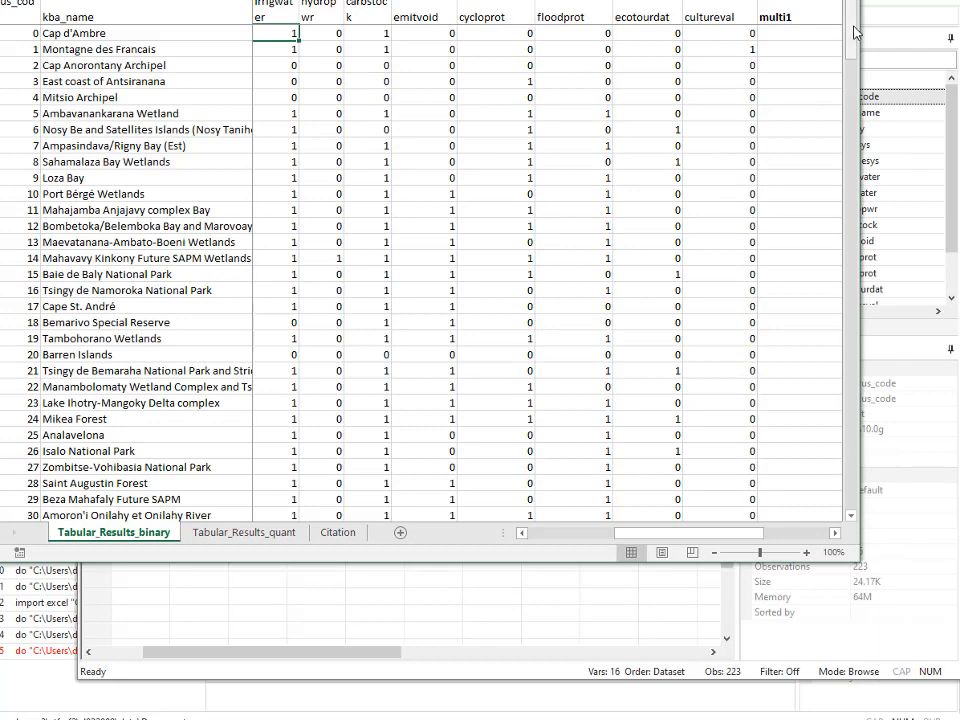
pyautogui.moveTo(850, 28); pyautogui.dragTo(850, 485)
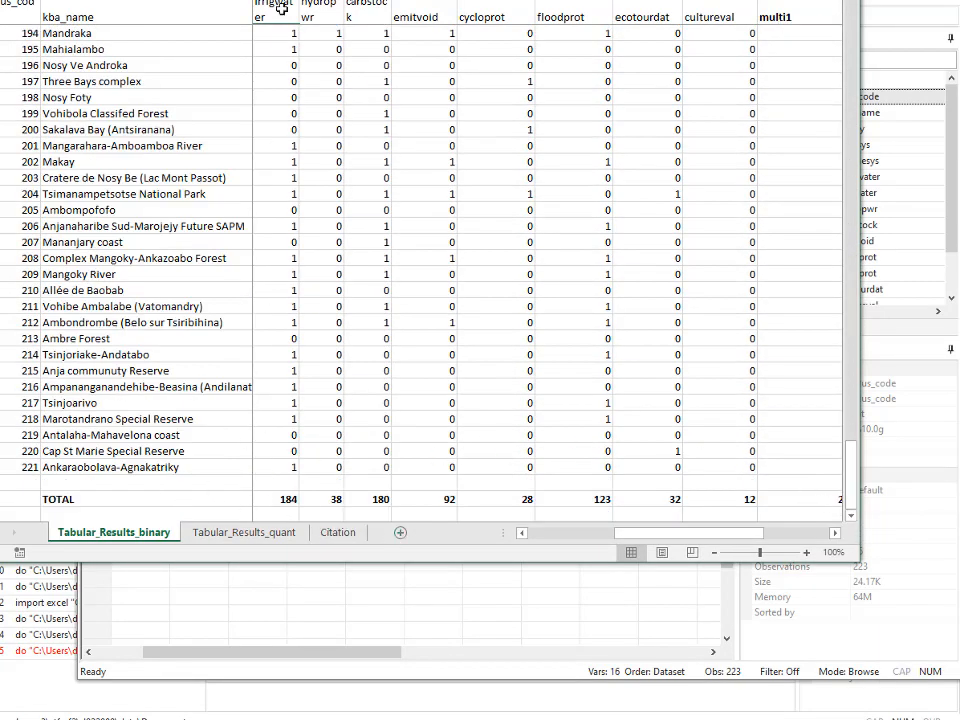
pyautogui.moveTo(262, 0); pyautogui.dragTo(303, 3)
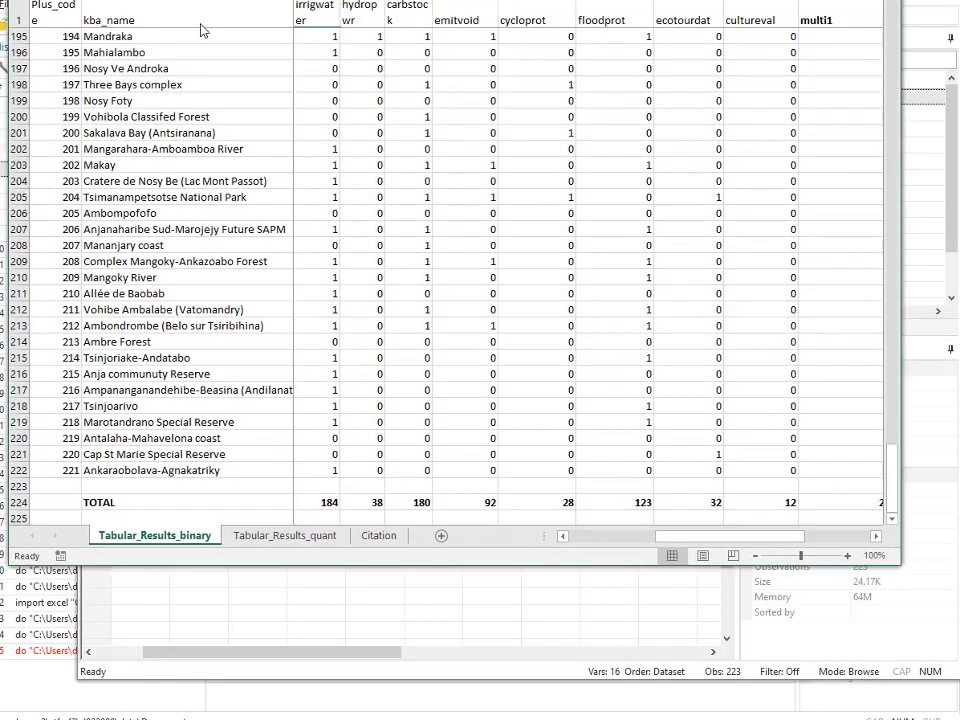
pyautogui.click(14, 487)
pyautogui.moveTo(14, 487); pyautogui.dragTo(20, 503)
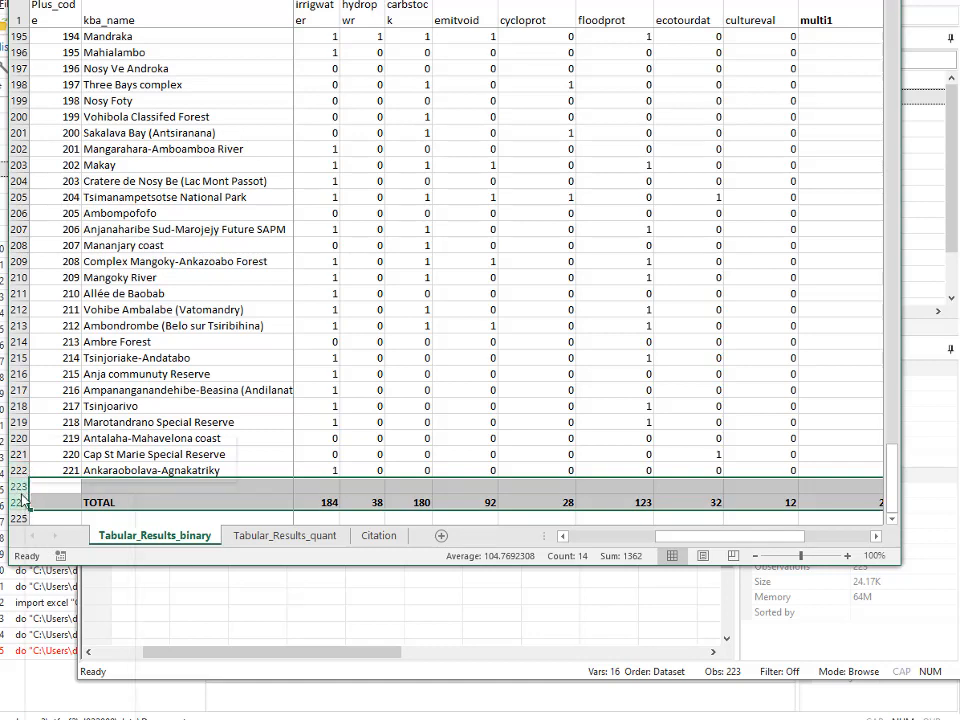
pyautogui.rightClick(24, 495)
pyautogui.click(63, 628)
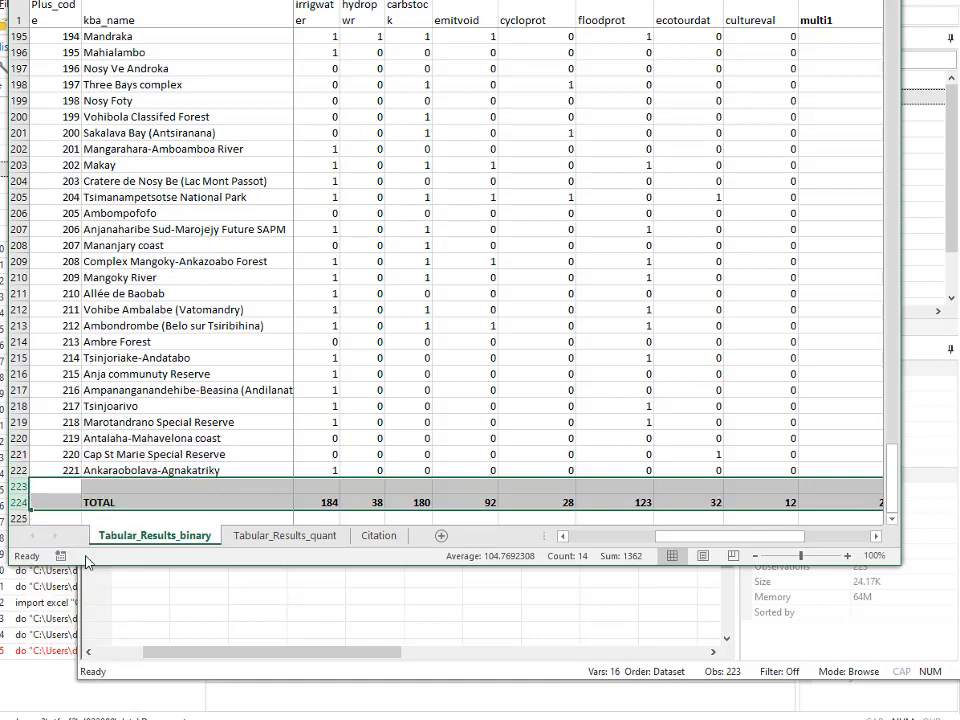
pyautogui.click(135, 470)
# Check the Tabular_Results_binary sheet across its columns and down to its last rows for leftover data below the final site.
pyautogui.moveTo(896, 514); pyautogui.dragTo(877, 2)
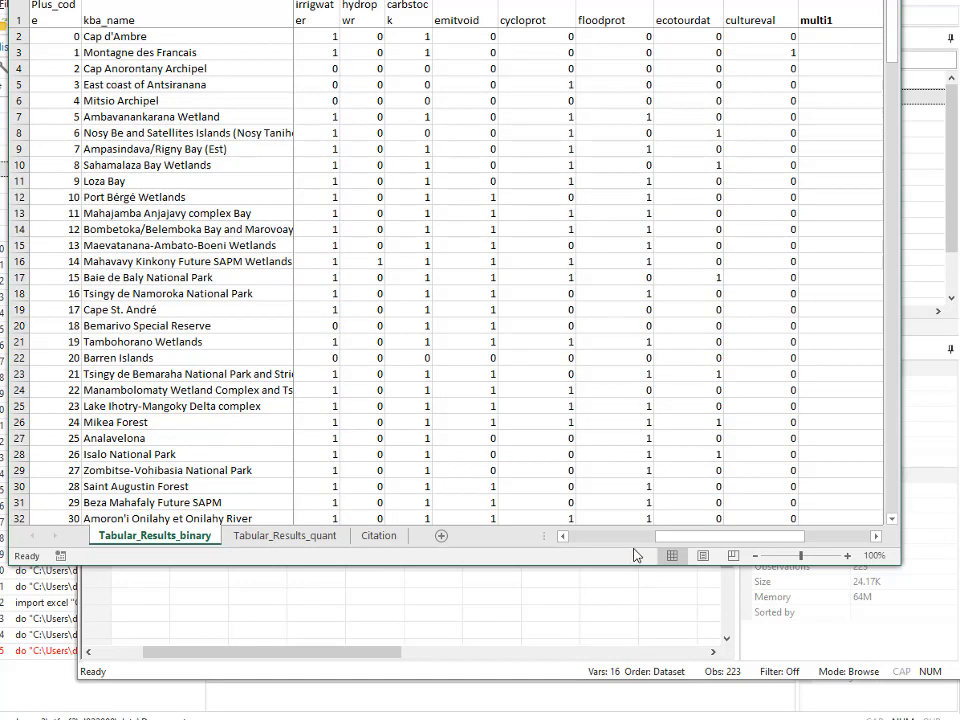
pyautogui.hotkey('ctrl', 'Down')
pyautogui.moveTo(654, 536); pyautogui.dragTo(880, 540)
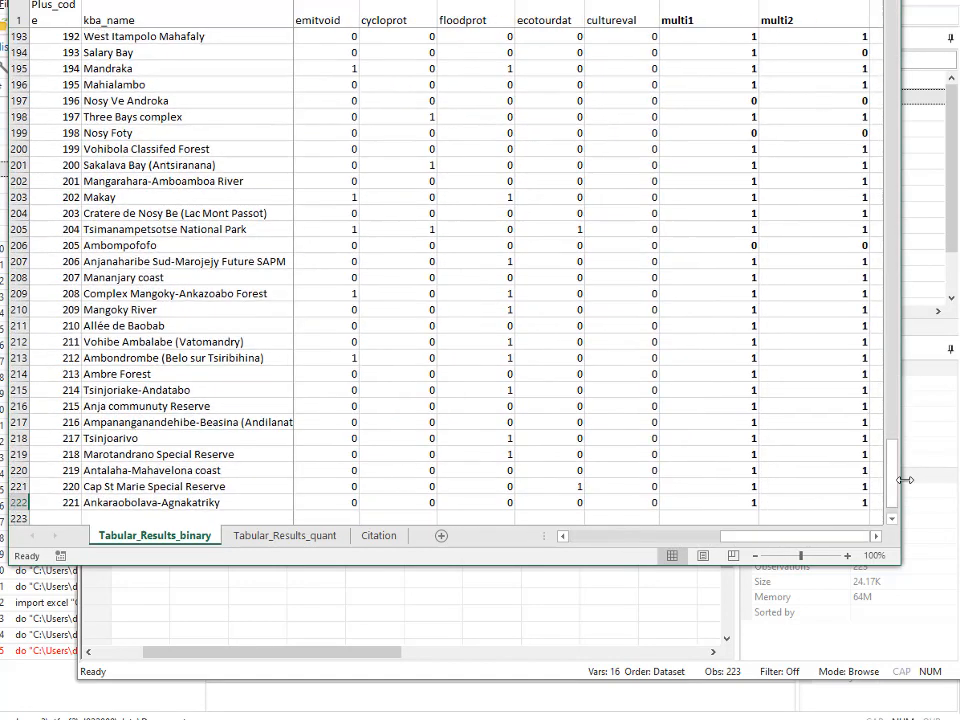
pyautogui.click(877, 536)
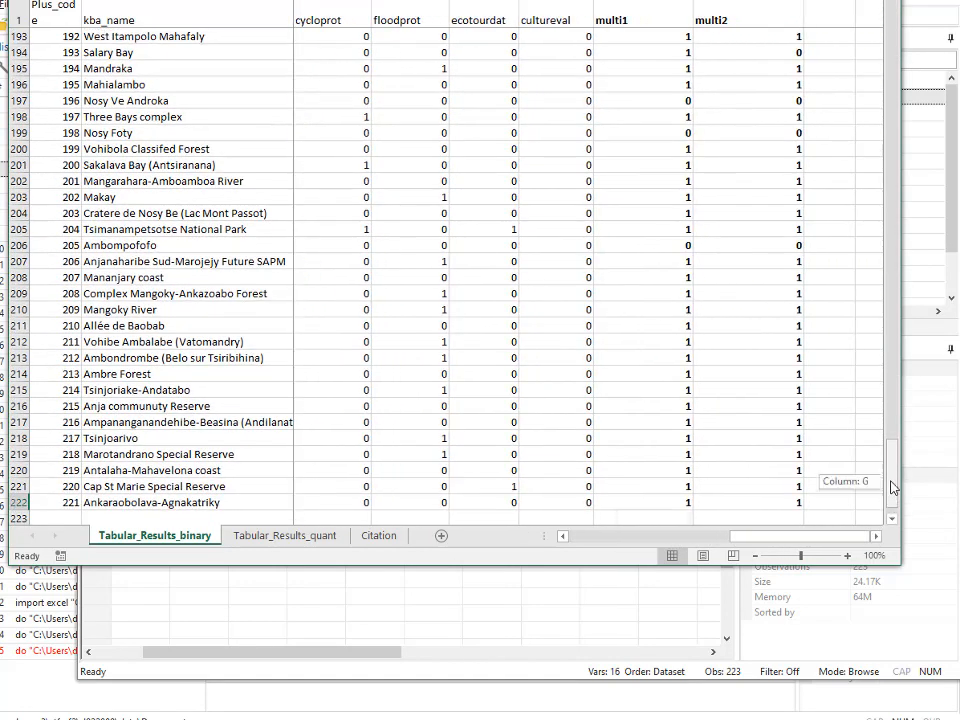
pyautogui.click(893, 518)
pyautogui.moveTo(893, 518); pyautogui.dragTo(872, 1)
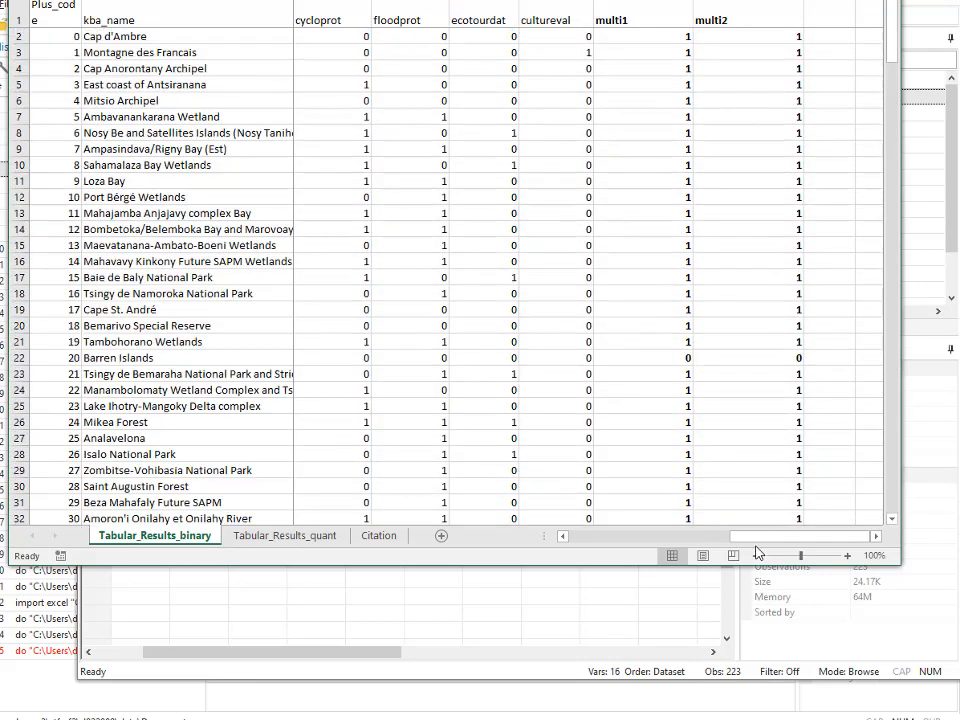
pyautogui.moveTo(750, 537); pyautogui.dragTo(620, 540)
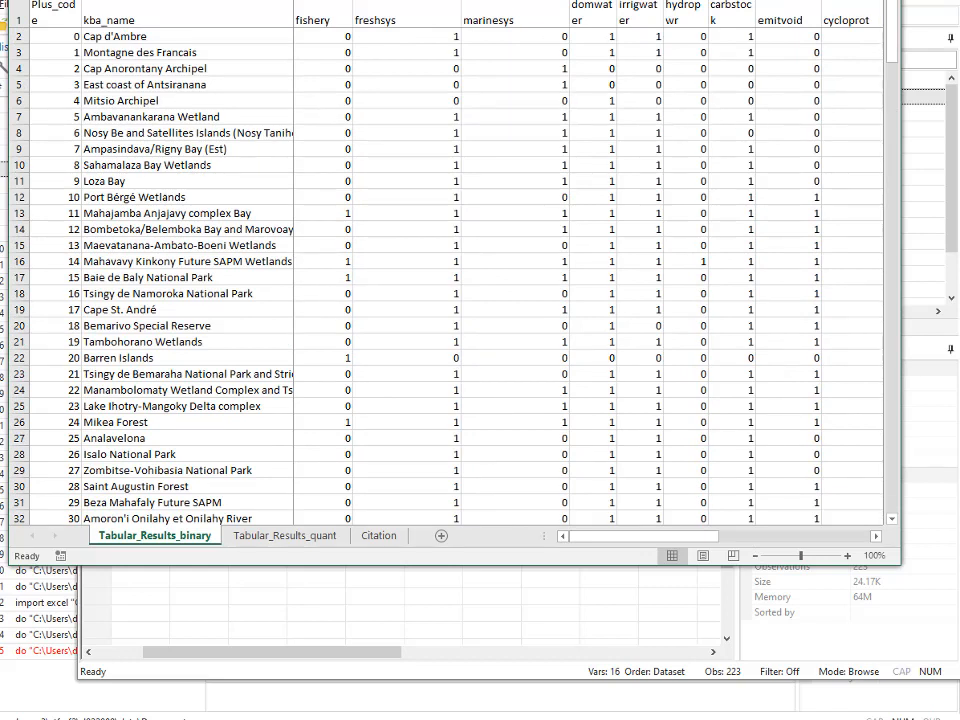
pyautogui.click(27, 149)
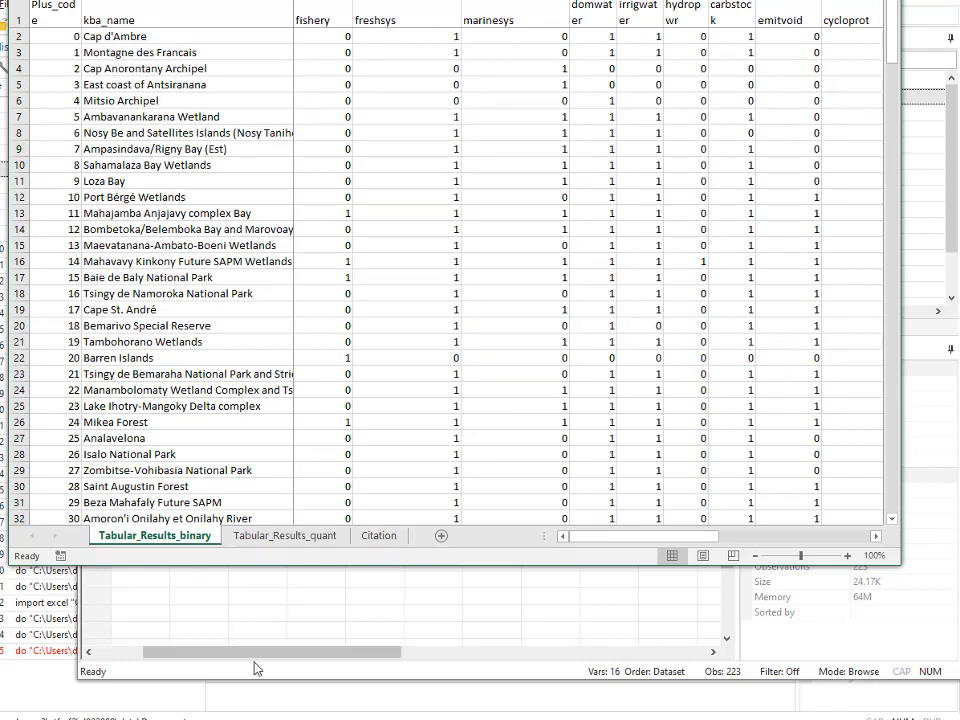
pyautogui.hotkey('ctrl', 'Down')
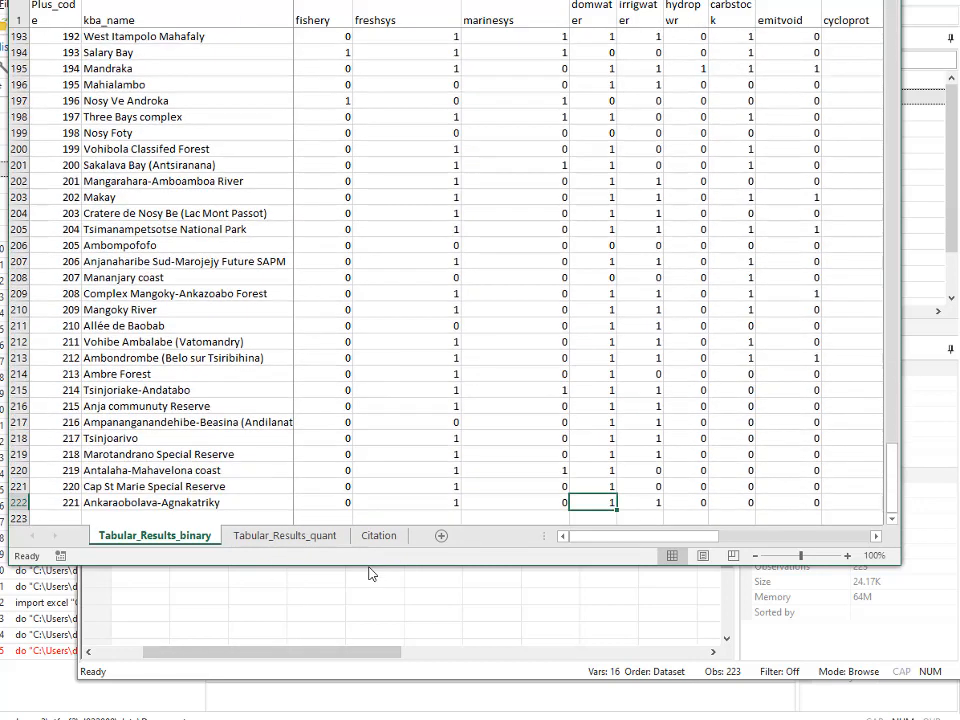
pyautogui.click(372, 573)
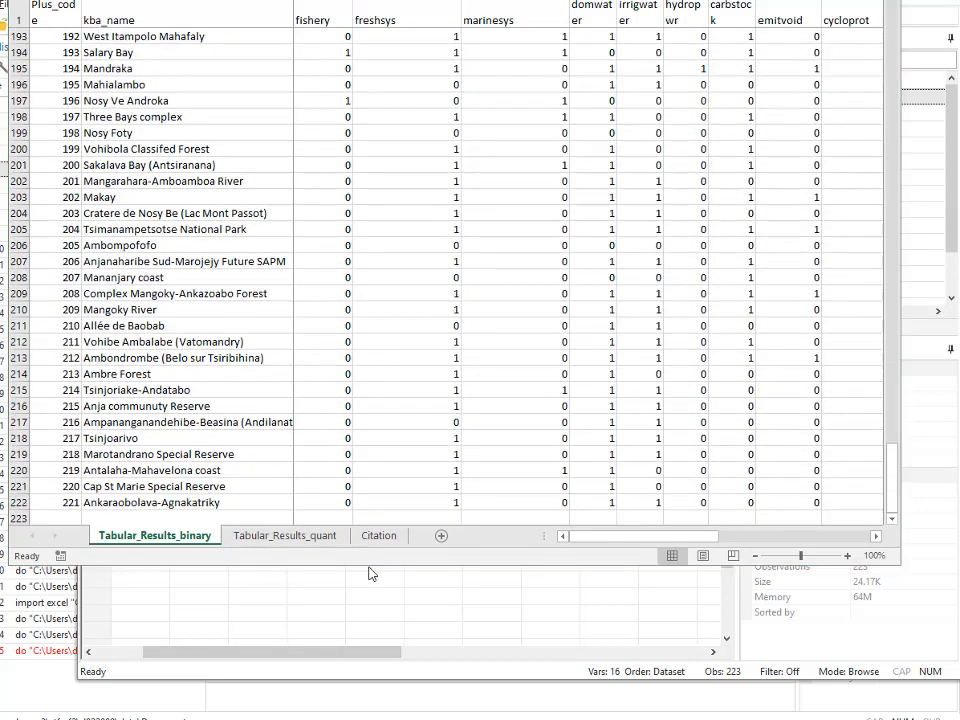
# Switch back to the Stata do-file and rerun it from the first line through the prtest command, excluding log close.
pyautogui.hotkey('alt', 'Tab')
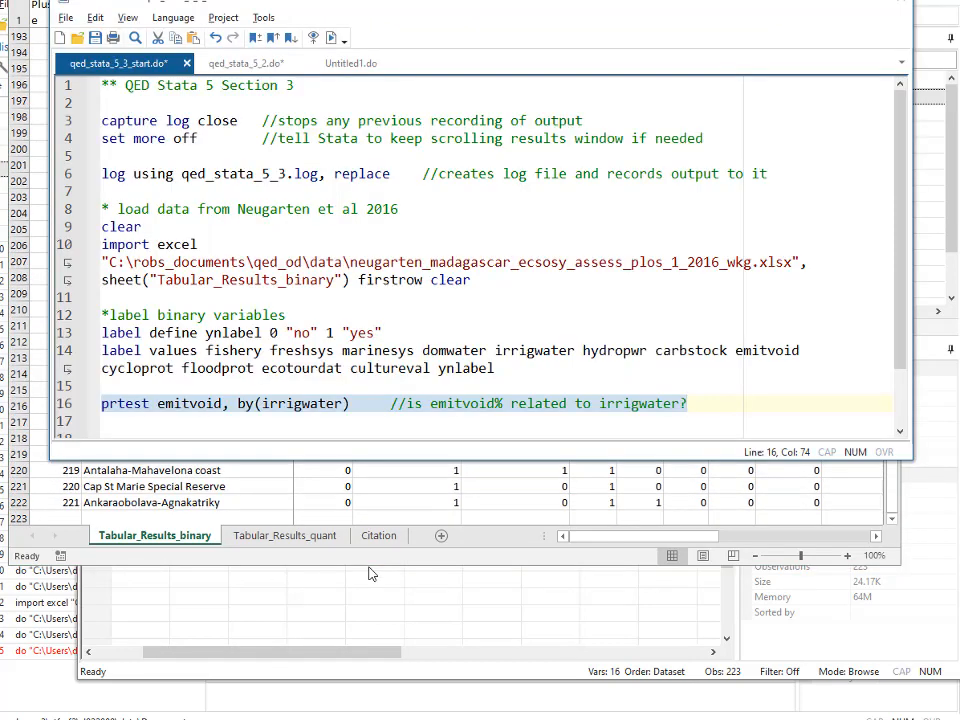
pyautogui.click(476, 403)
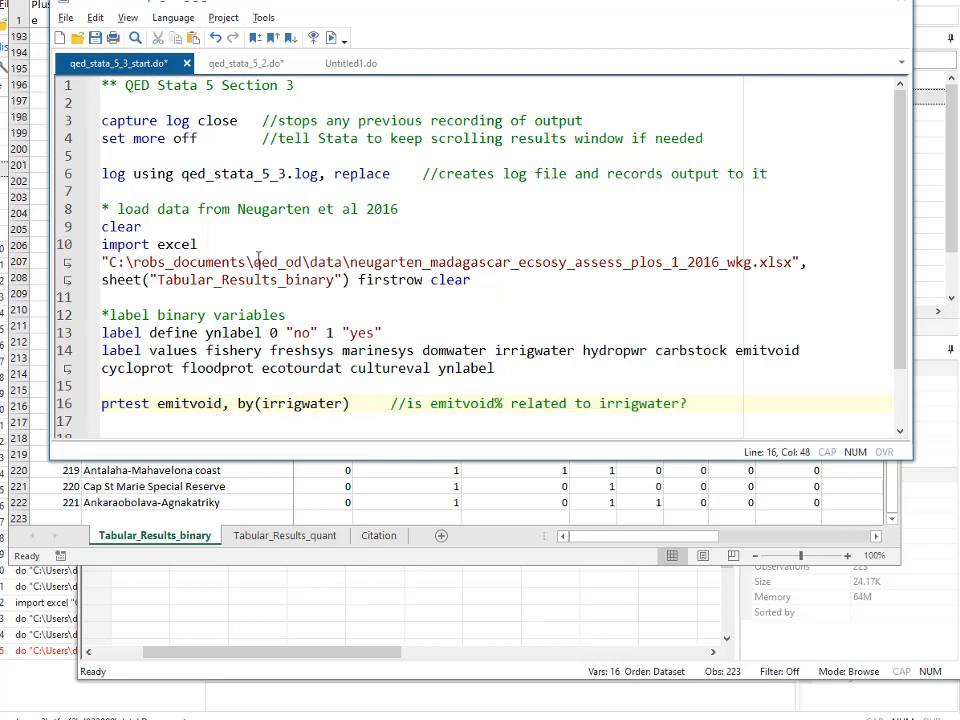
pyautogui.moveTo(165, 87); pyautogui.dragTo(382, 410)
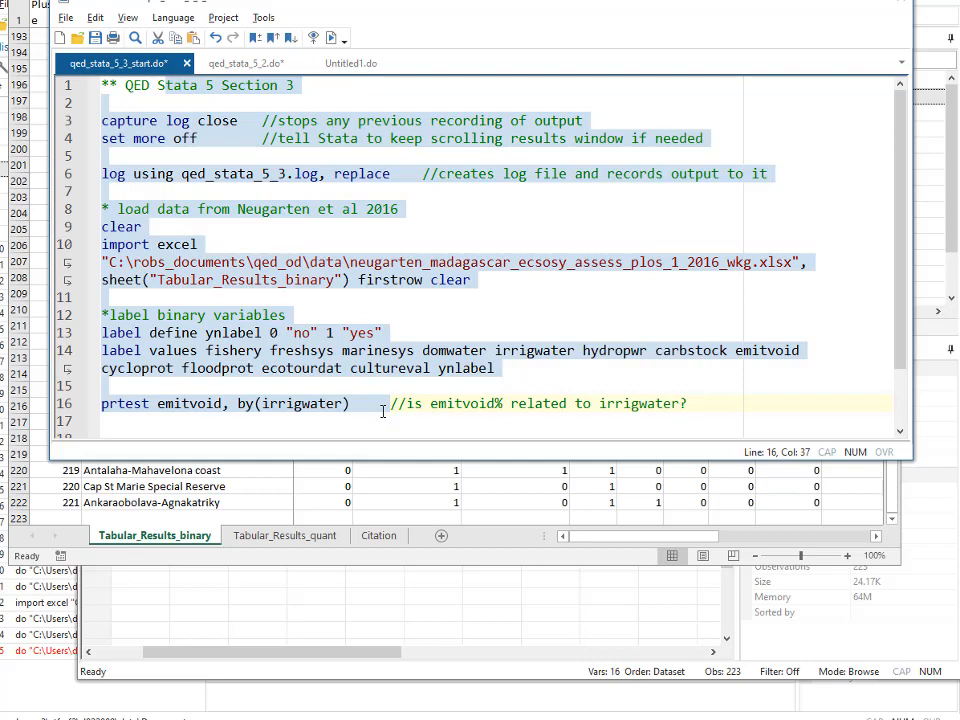
pyautogui.scroll(-1, 907, 360)
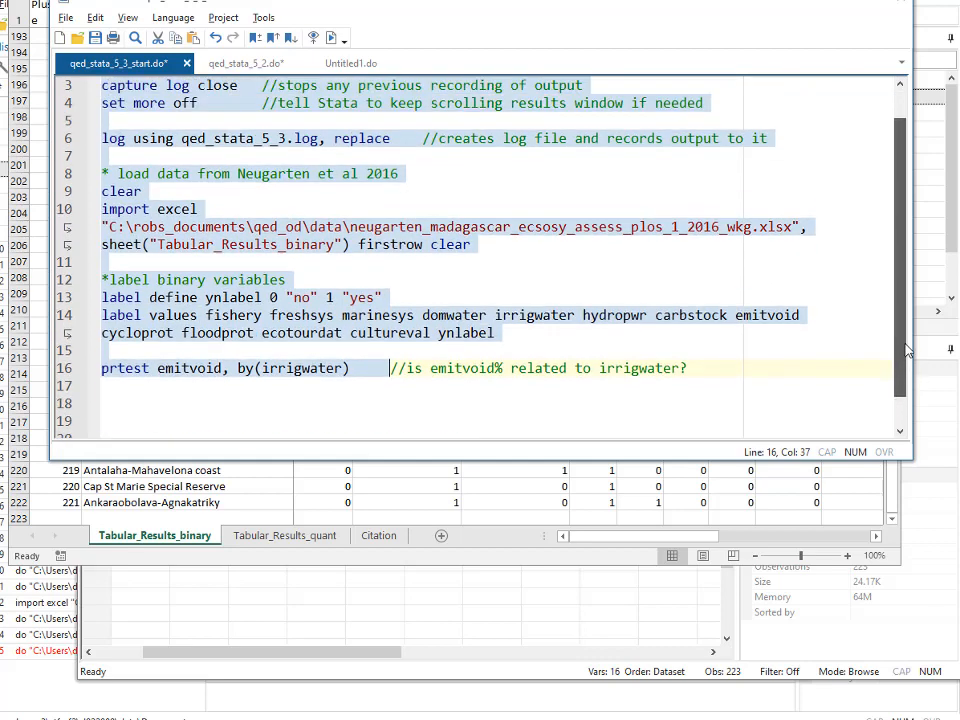
pyautogui.scroll(-1, 907, 350)
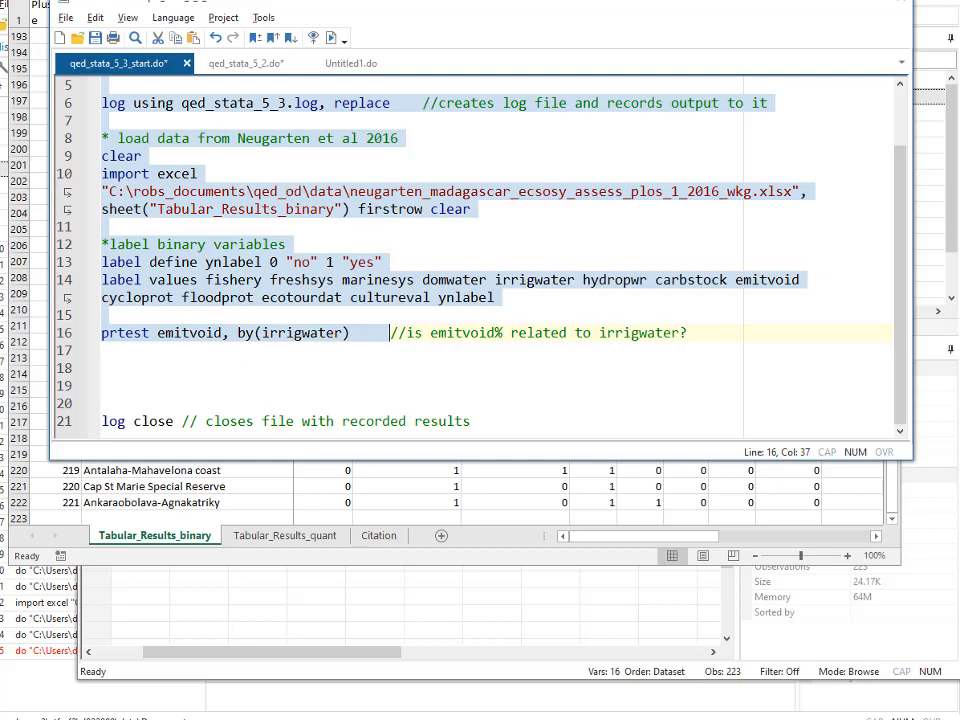
pyautogui.hotkey('ctrl', 'd')
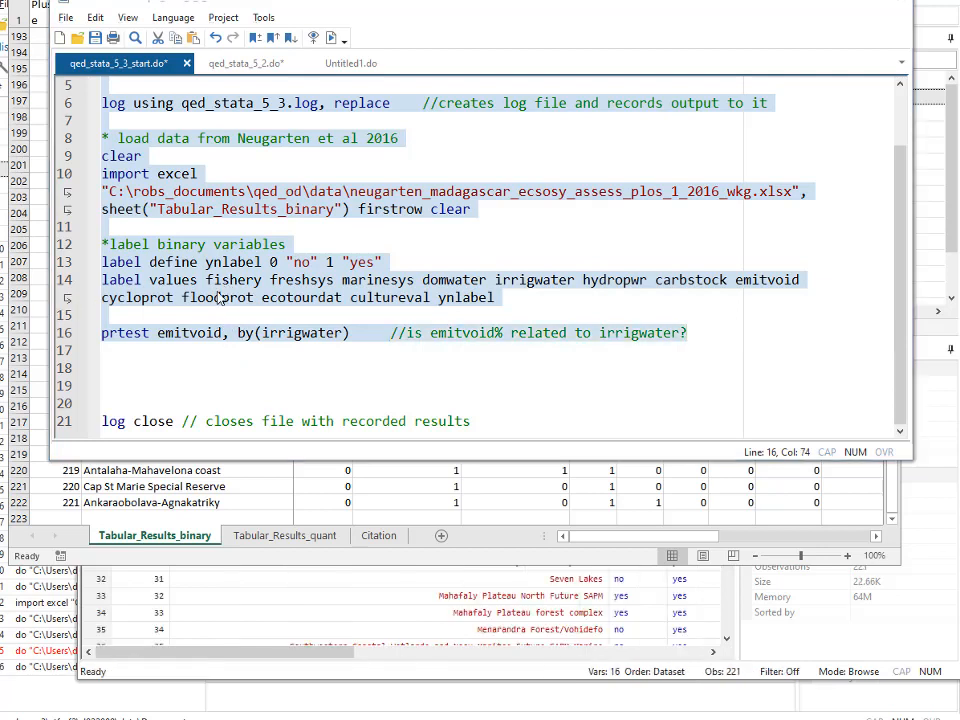
# Review the two-sample proportion test output in the Stata results window, and switch to the Word worksheet to check the S 27 saving task.
pyautogui.hotkey('alt', 'Tab')
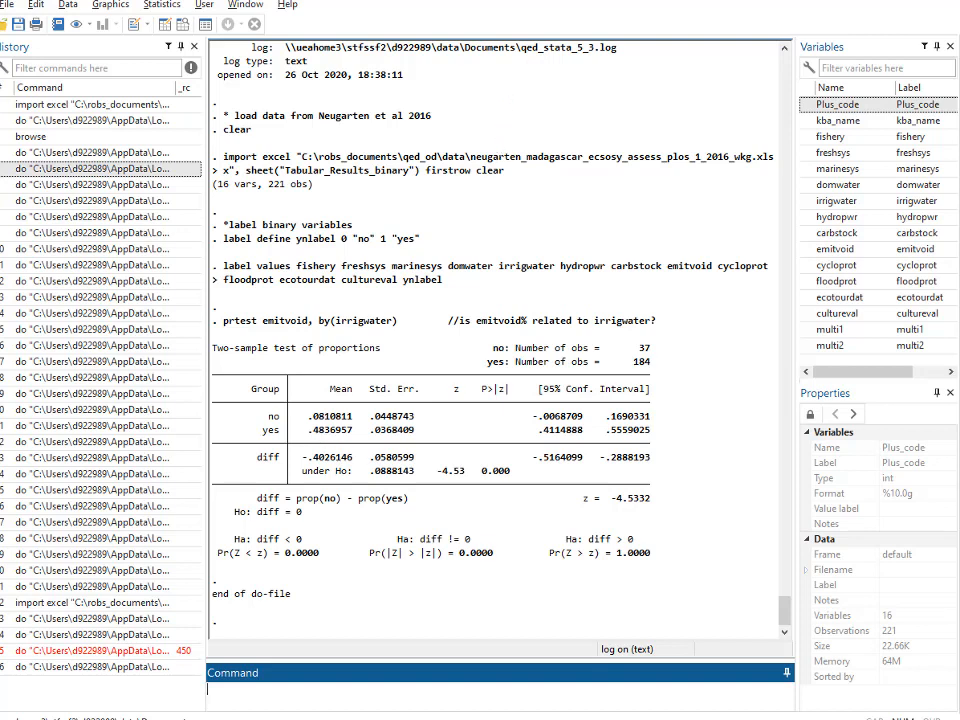
pyautogui.hotkey('alt', 'Tab')
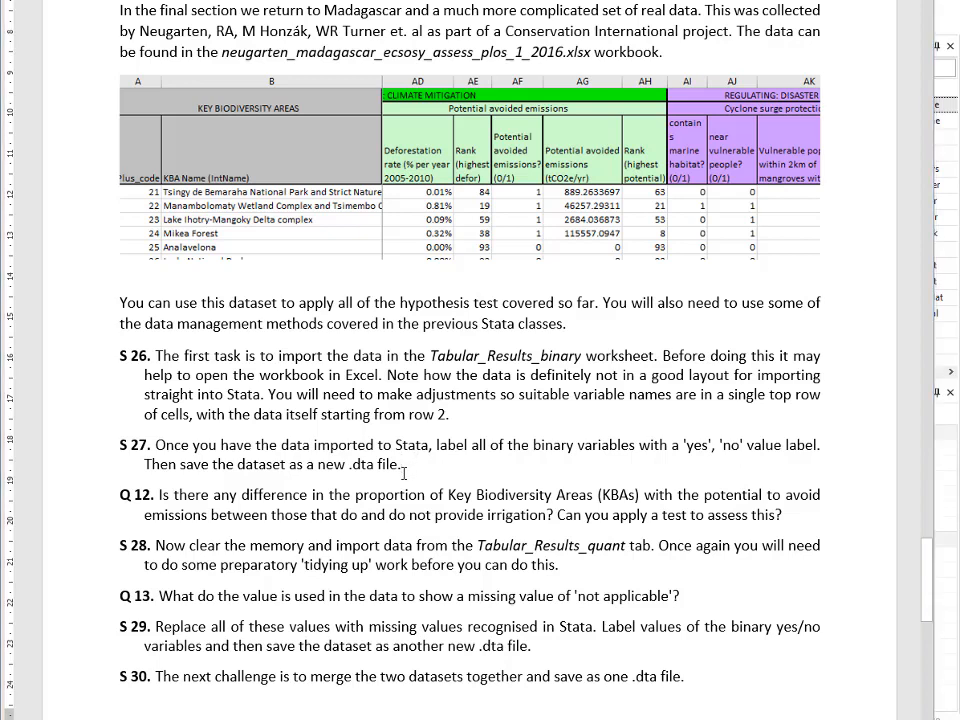
# Switch back to the do-file and add a line 18 command saving the dataset as C:\robs_documents\qed_od\data\neugarten_madagascar_1.dta with the replace option.
pyautogui.hotkey('alt', 'Tab')
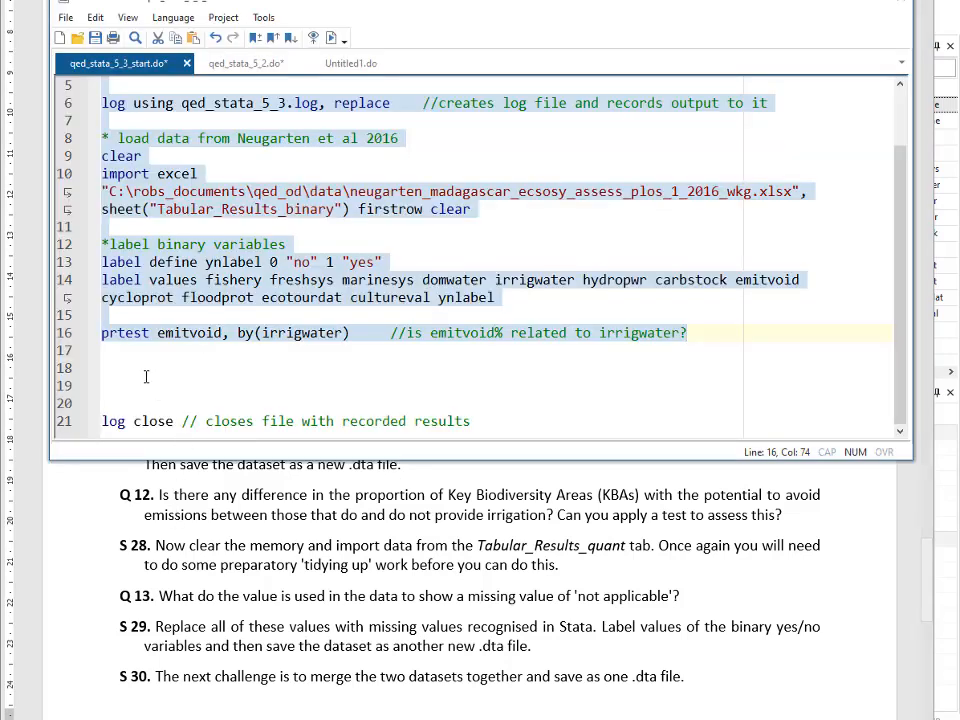
pyautogui.click(158, 375)
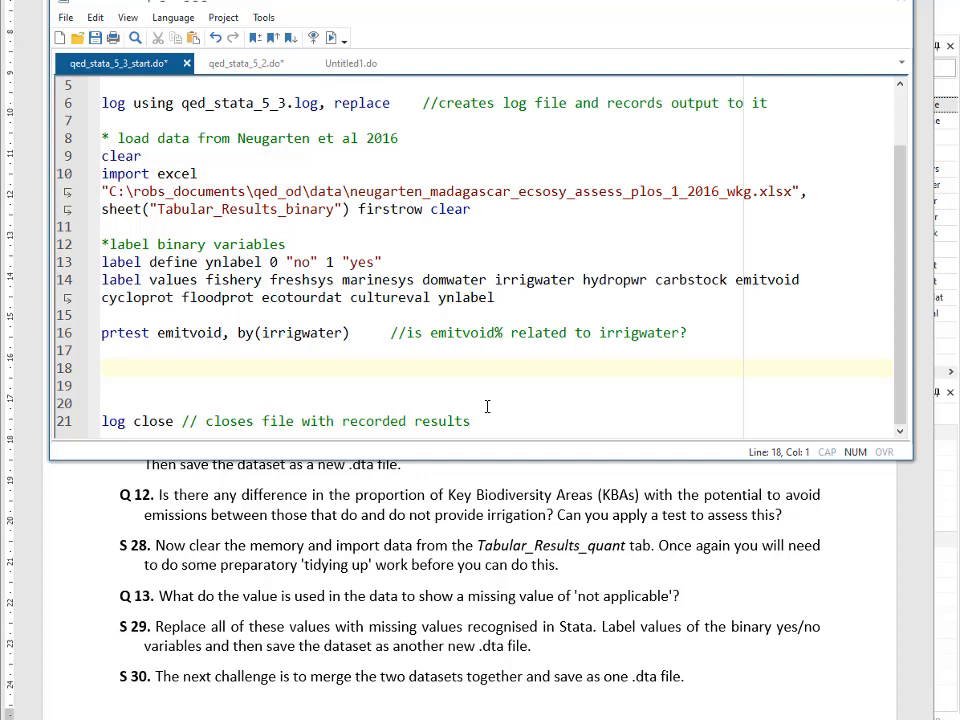
pyautogui.write('save "C:\\robs_documents\\qed_od\\data\\neugarten_madagascar_1.dta", replace')
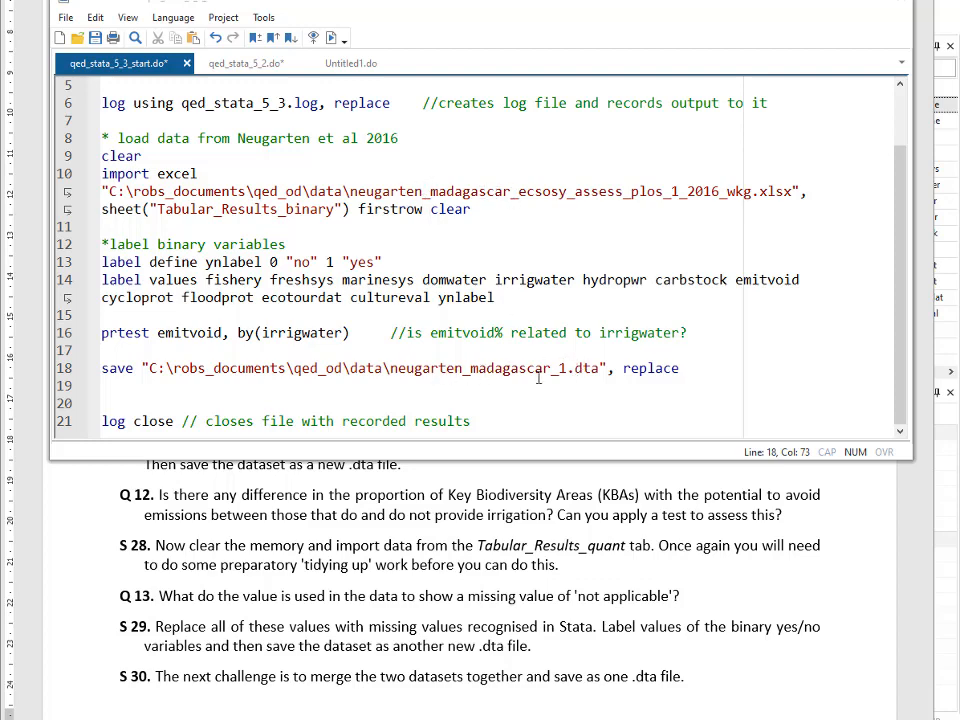
# Run only the save command on line 18 and add two more blank lines beneath it for further commands.
pyautogui.click(317, 368)
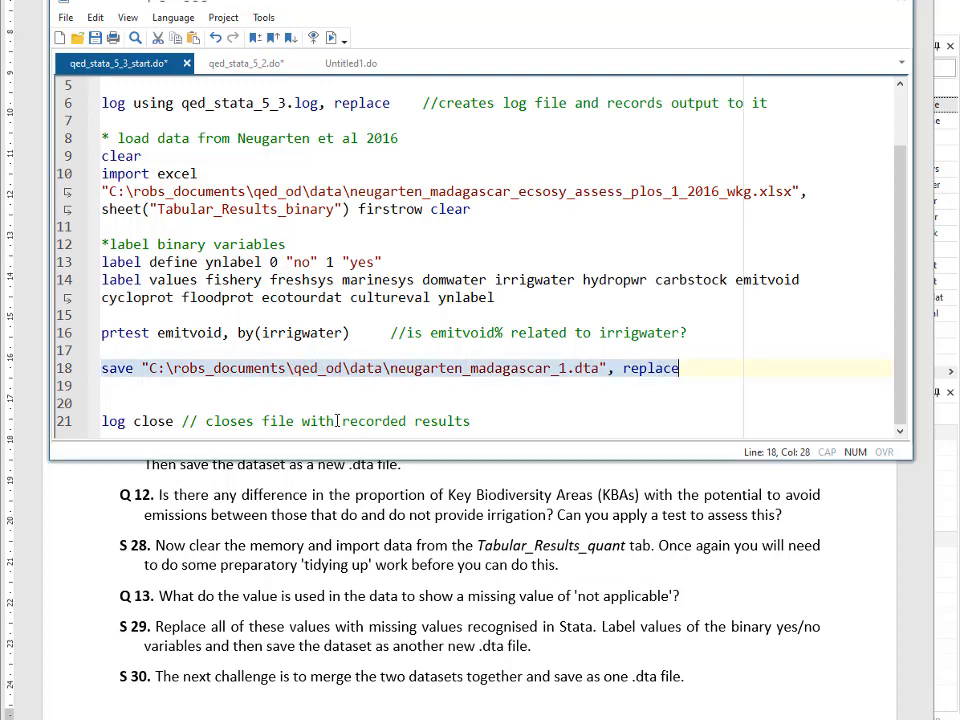
pyautogui.moveTo(131, 385); pyautogui.dragTo(136, 374)
pyautogui.click(116, 384)
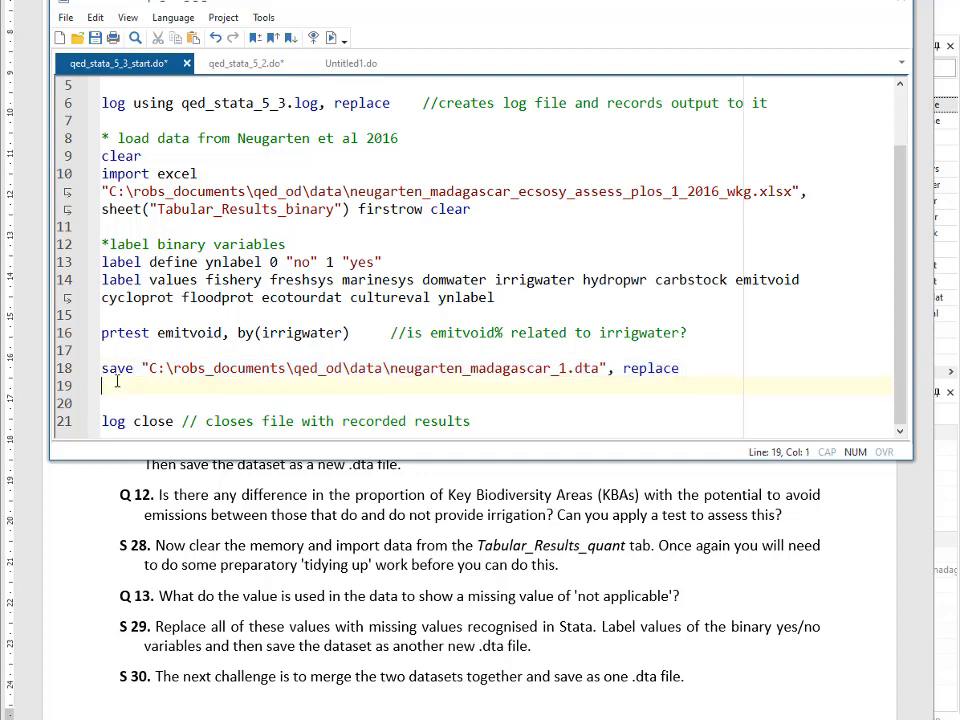
pyautogui.press('Return')
pyautogui.press('Return')
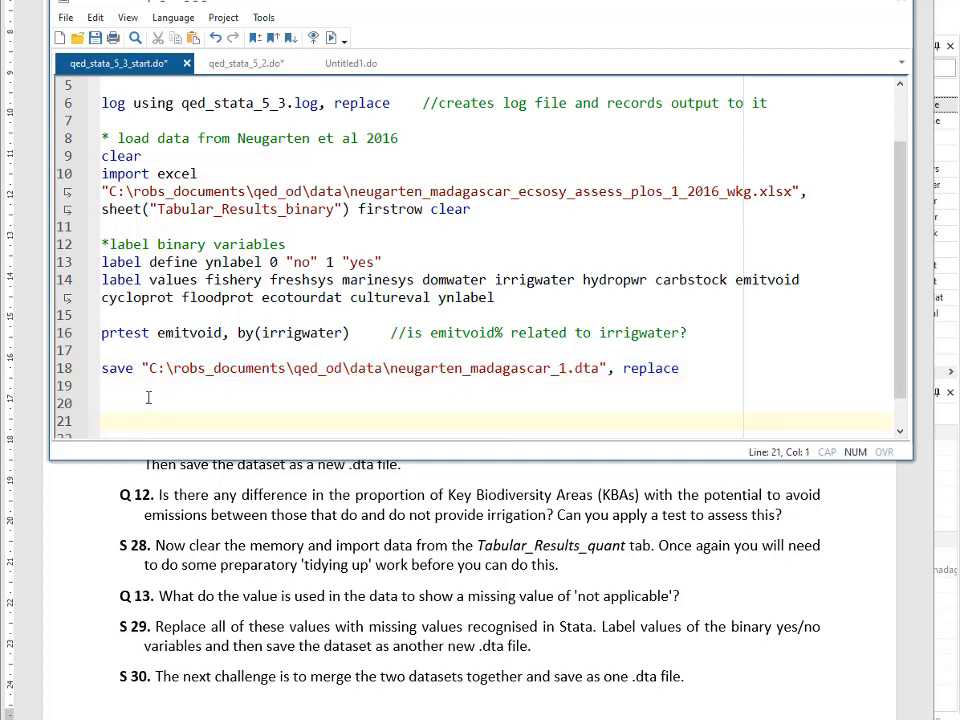
pyautogui.click(148, 400)
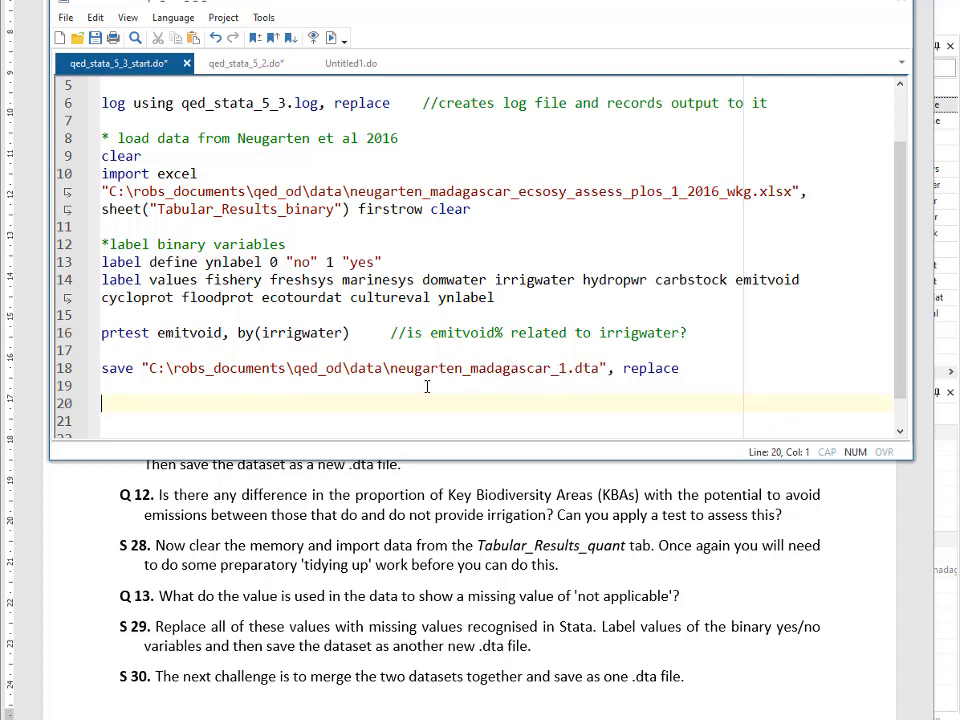
# Switch to the Word worksheet and read task S 28 on importing the Tabular_Results_quant data.
pyautogui.click(557, 565)
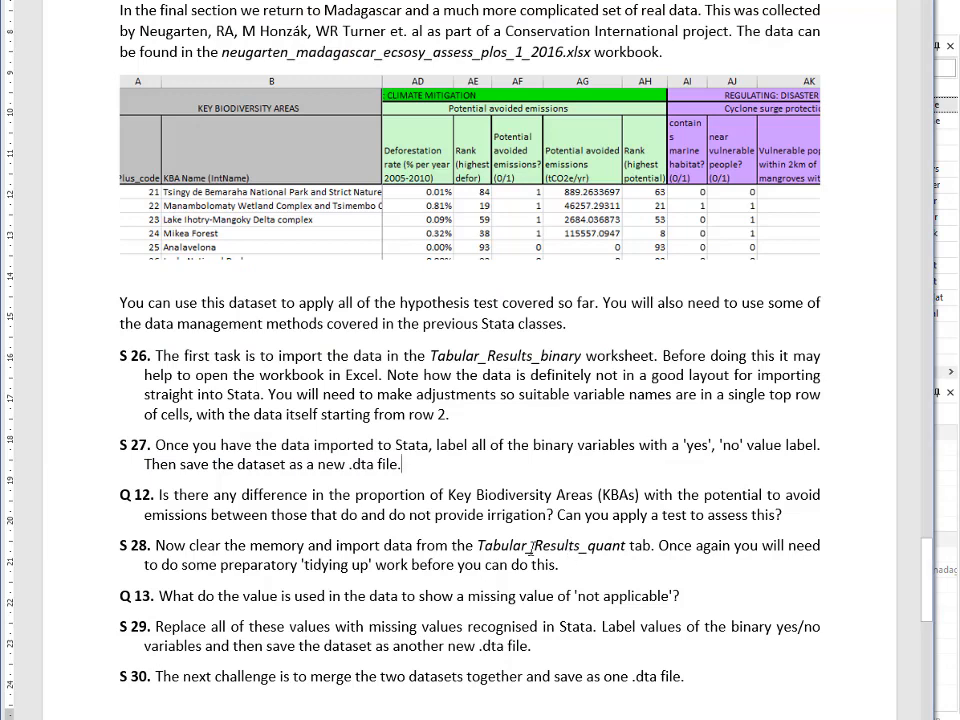